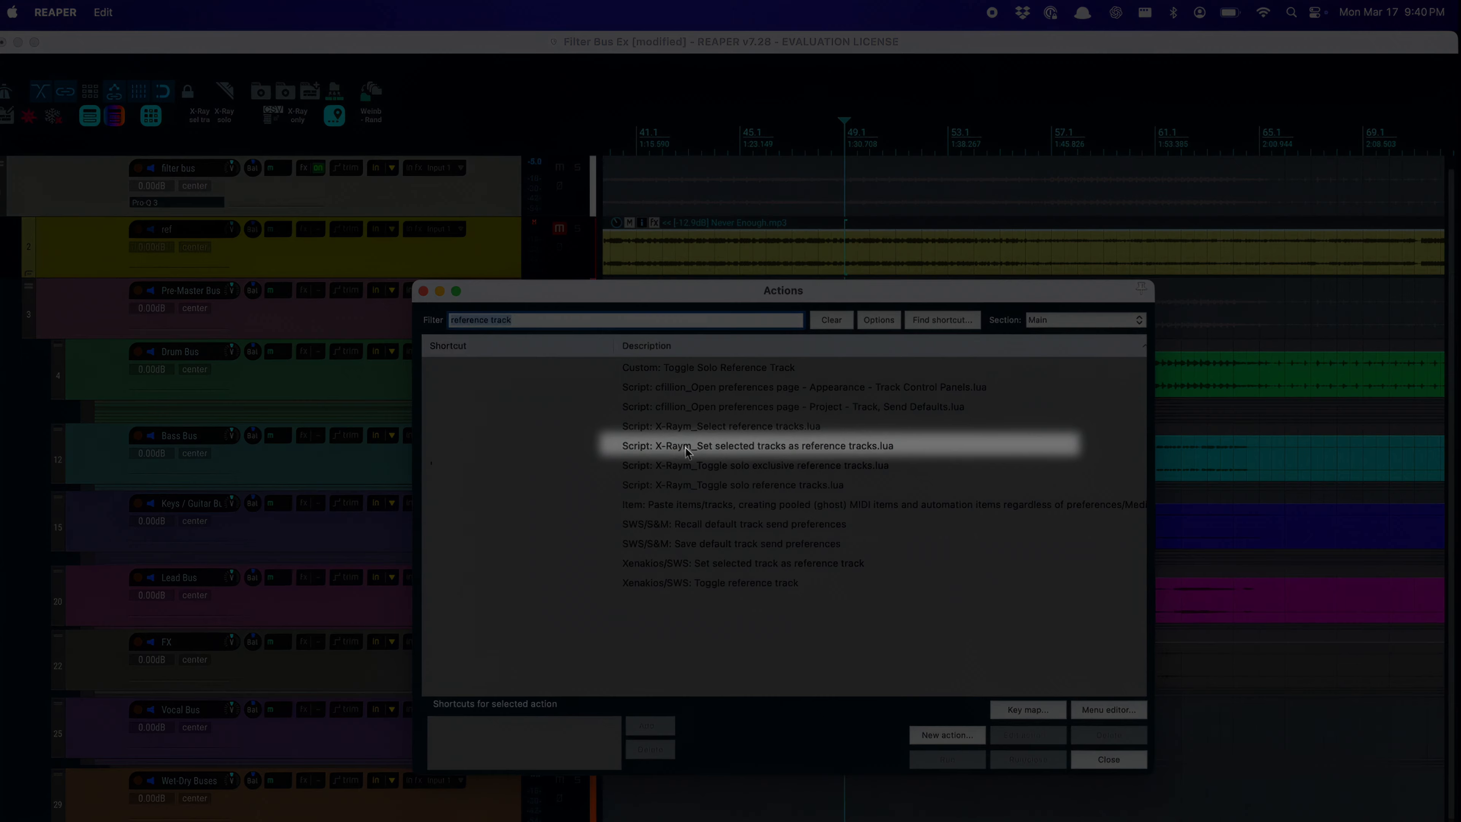
# Look up the X-Raym scripts for setting reference tracks and toggling their exclusive solo, and close the action list.
pyautogui.click(688, 449)
pyautogui.click(736, 467)
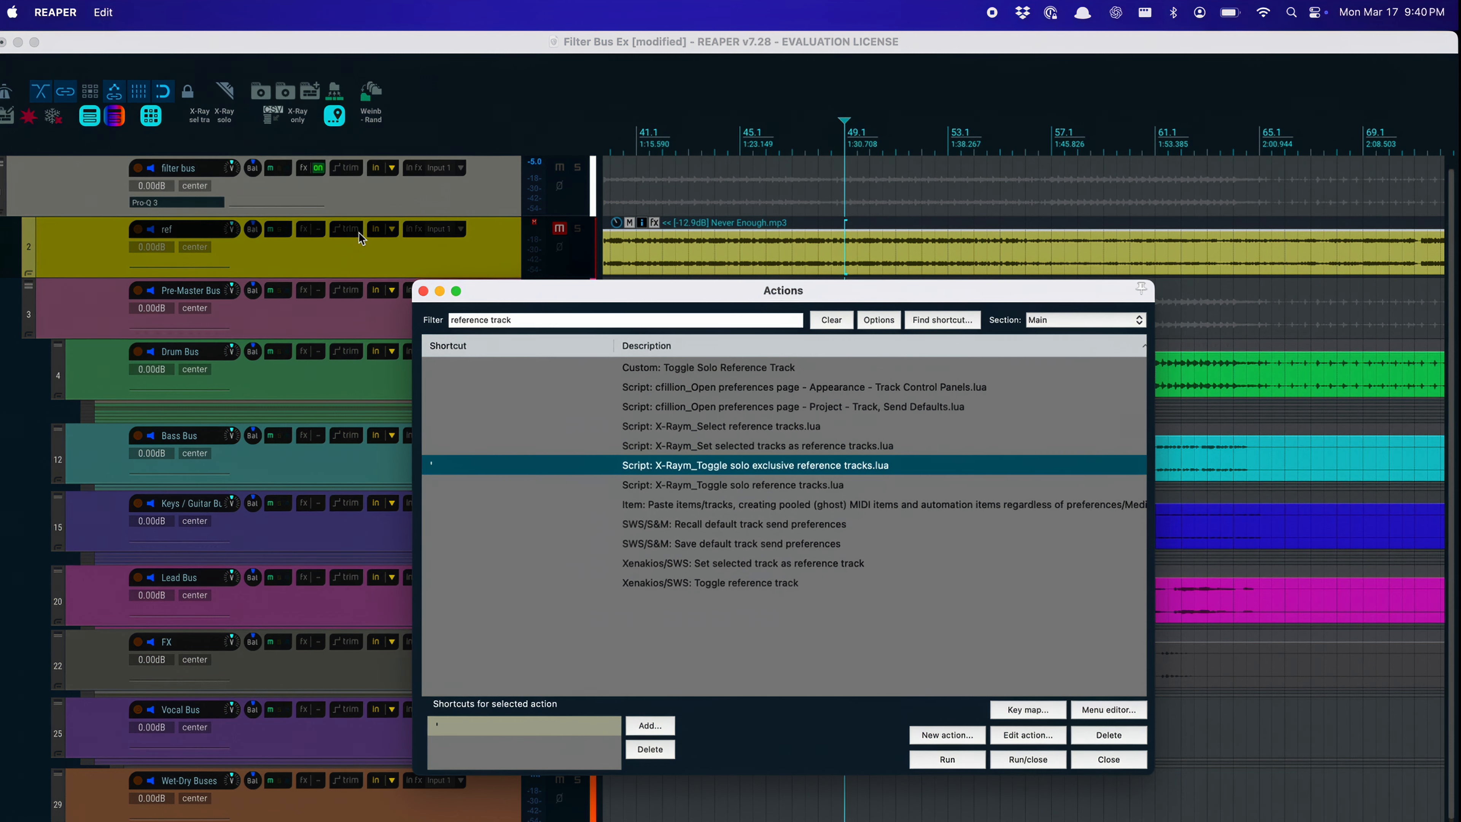
pyautogui.click(422, 290)
pyautogui.click(423, 290)
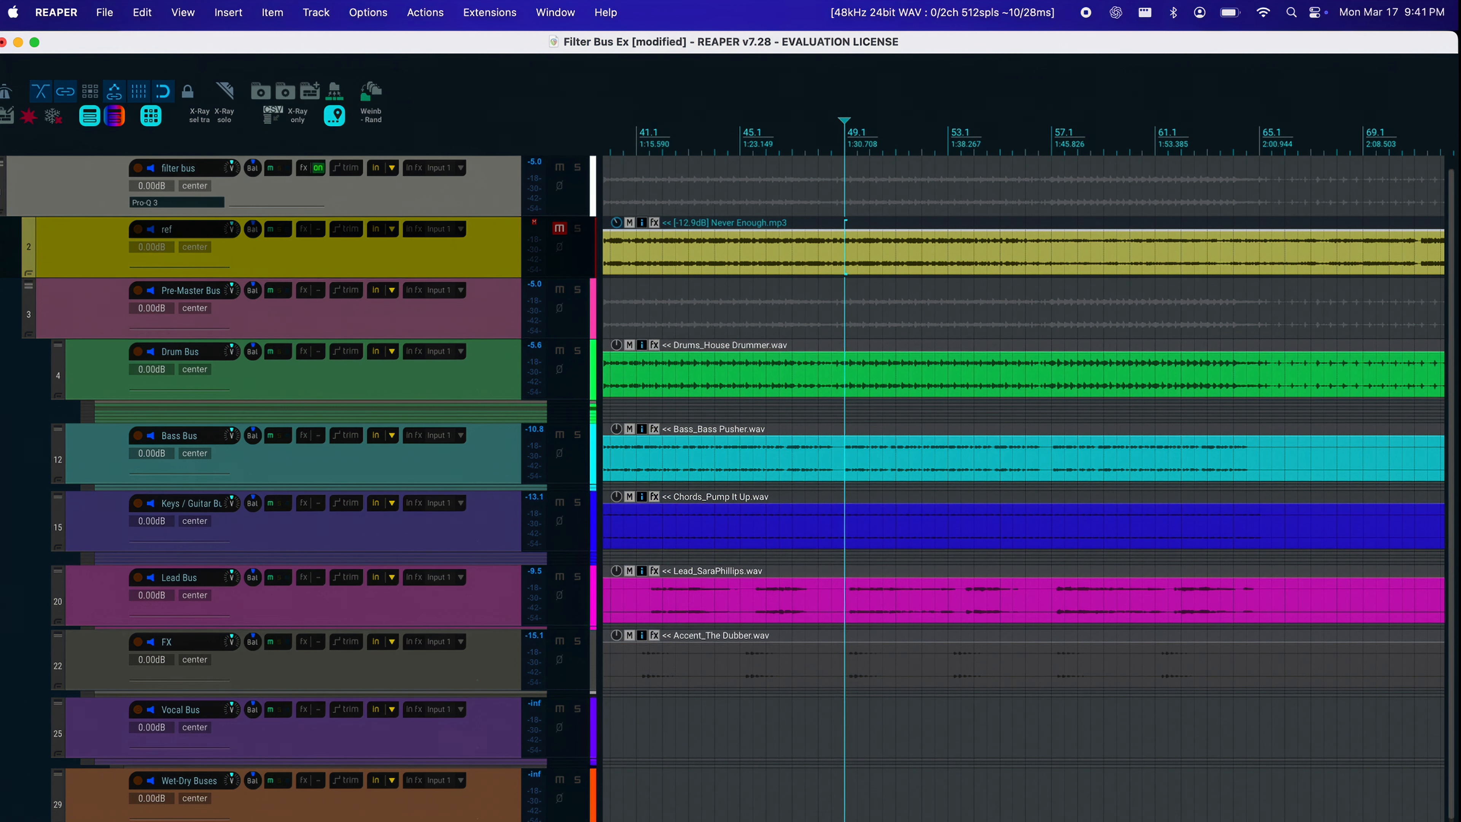
# Toggle the exclusive solo of the ref track on and off, and select the Drum Bus track.
pyautogui.press('r')
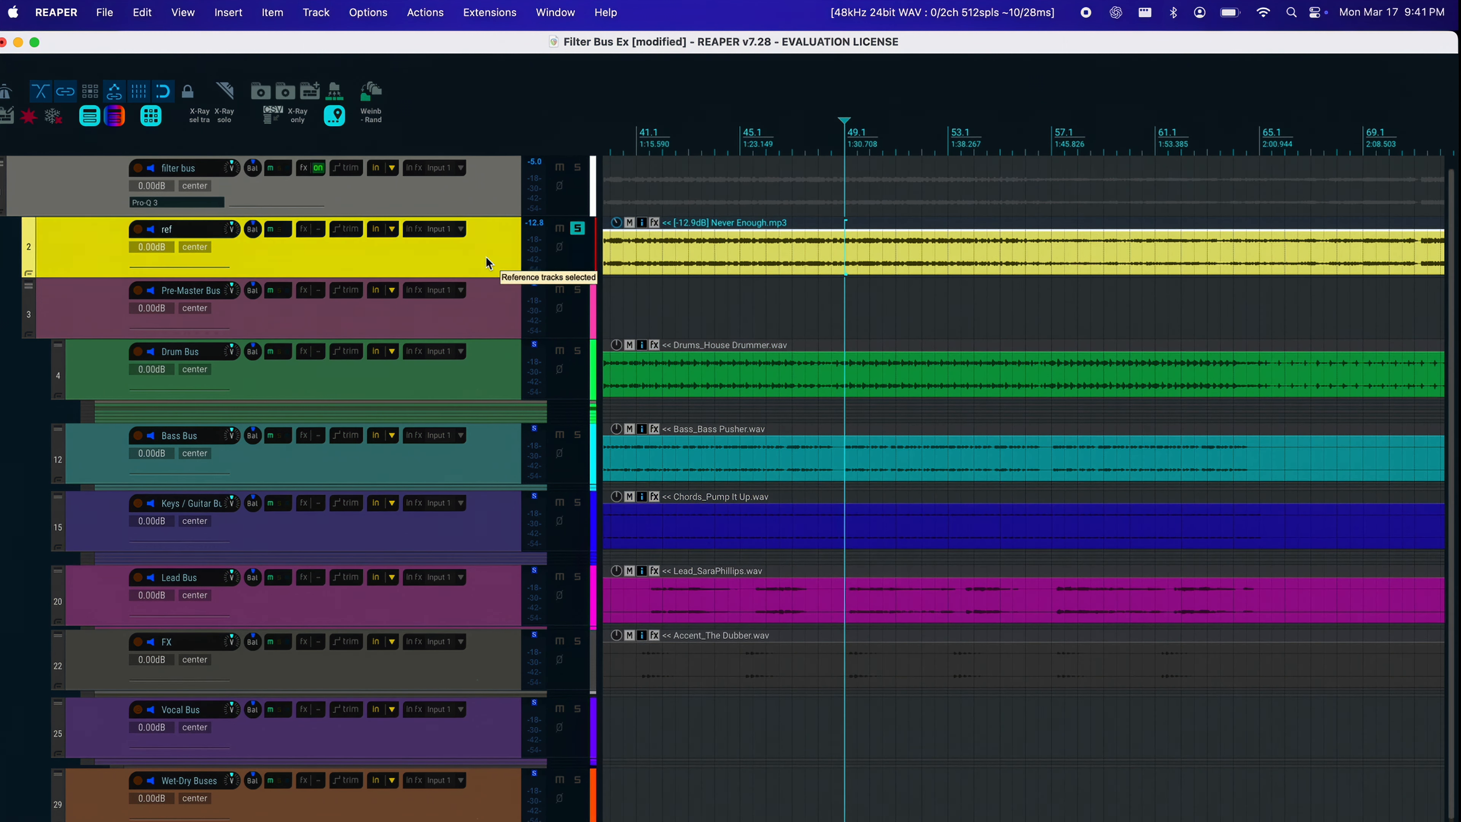
pyautogui.press('r')
pyautogui.click(484, 353)
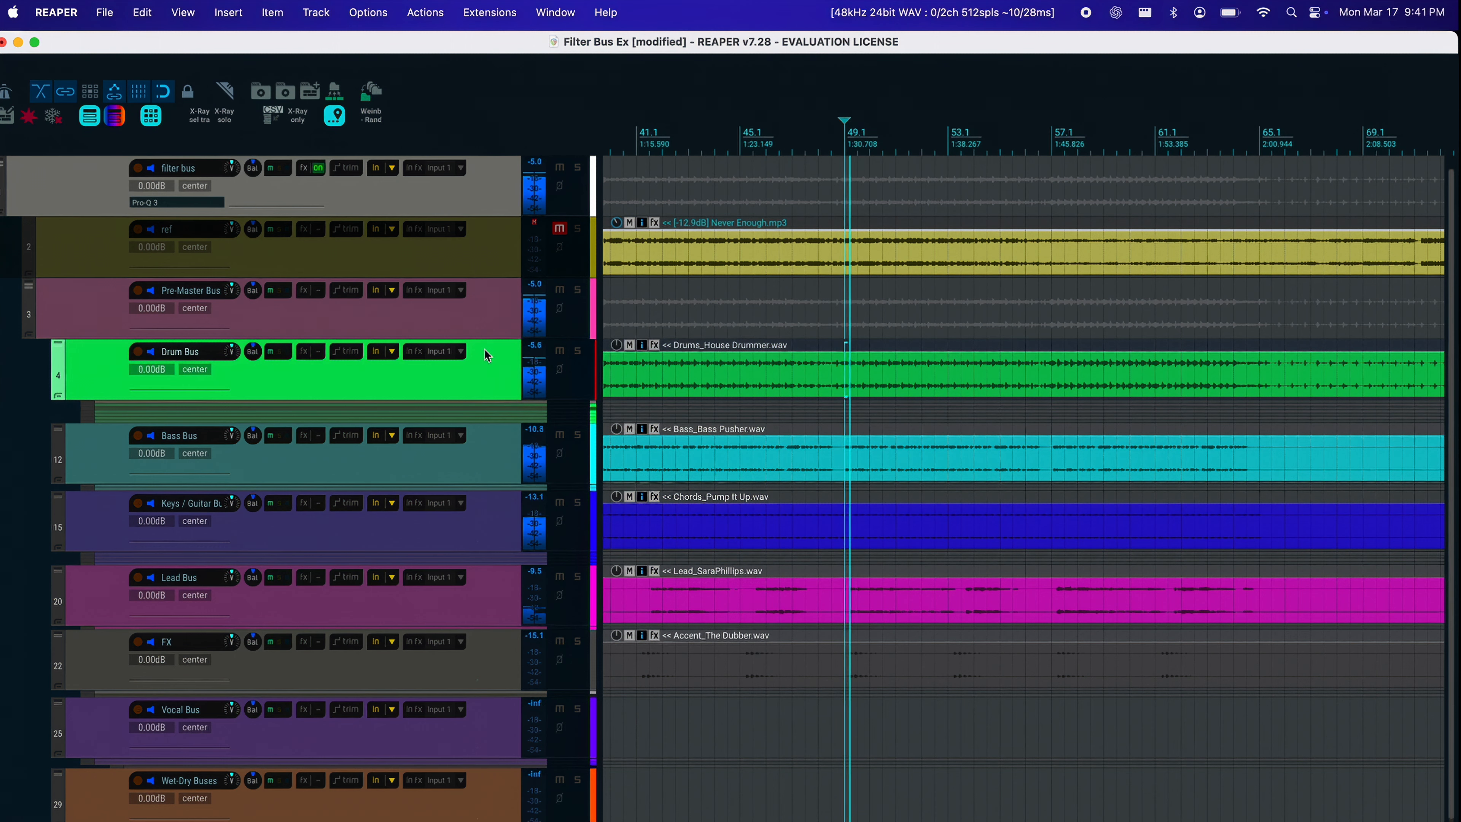
# Switch repeatedly between the soloed ref track and the full mix during playback to compare them.
pyautogui.press('r')
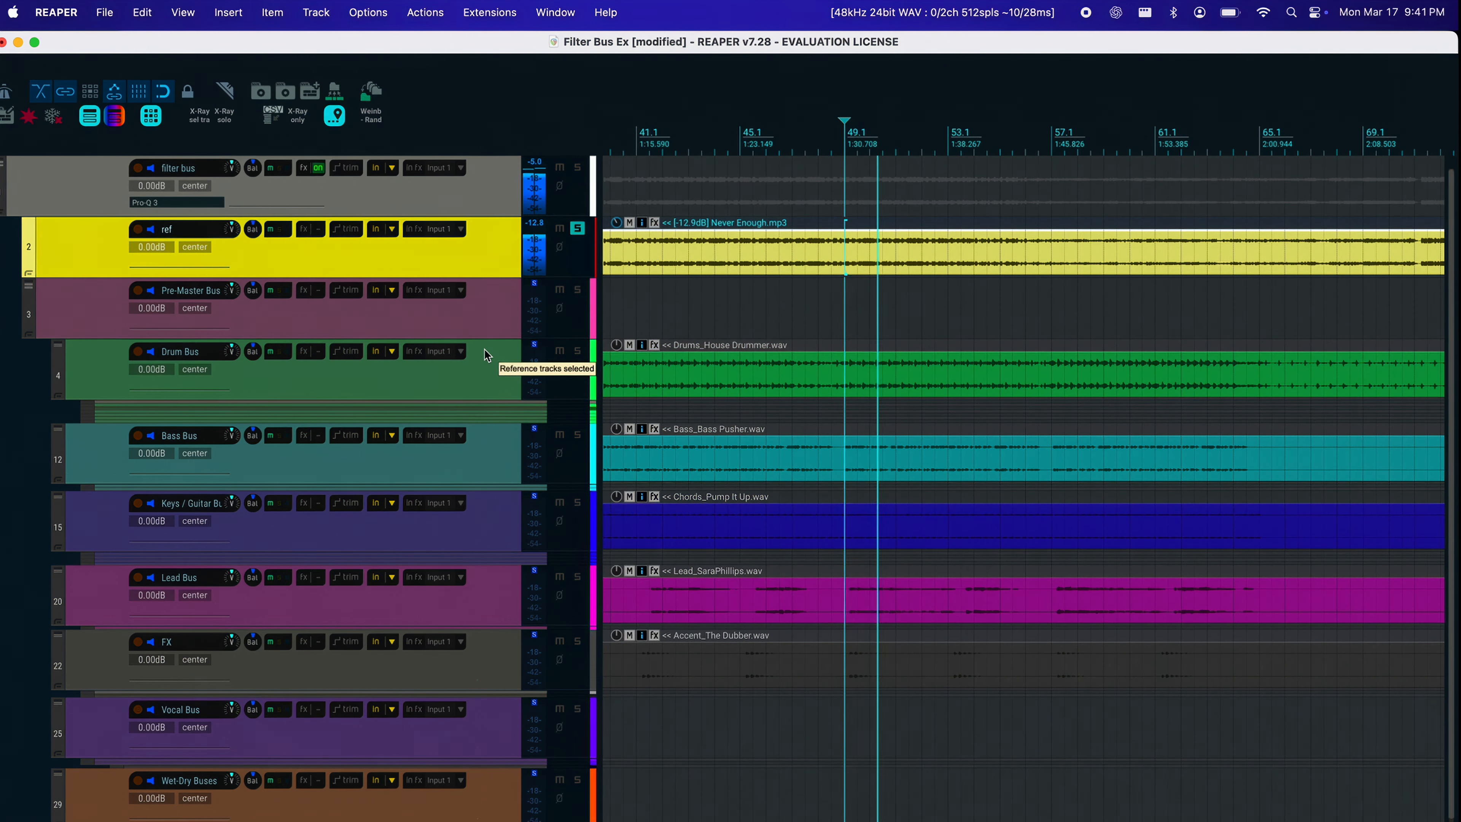
pyautogui.press('r')
pyautogui.press('r')
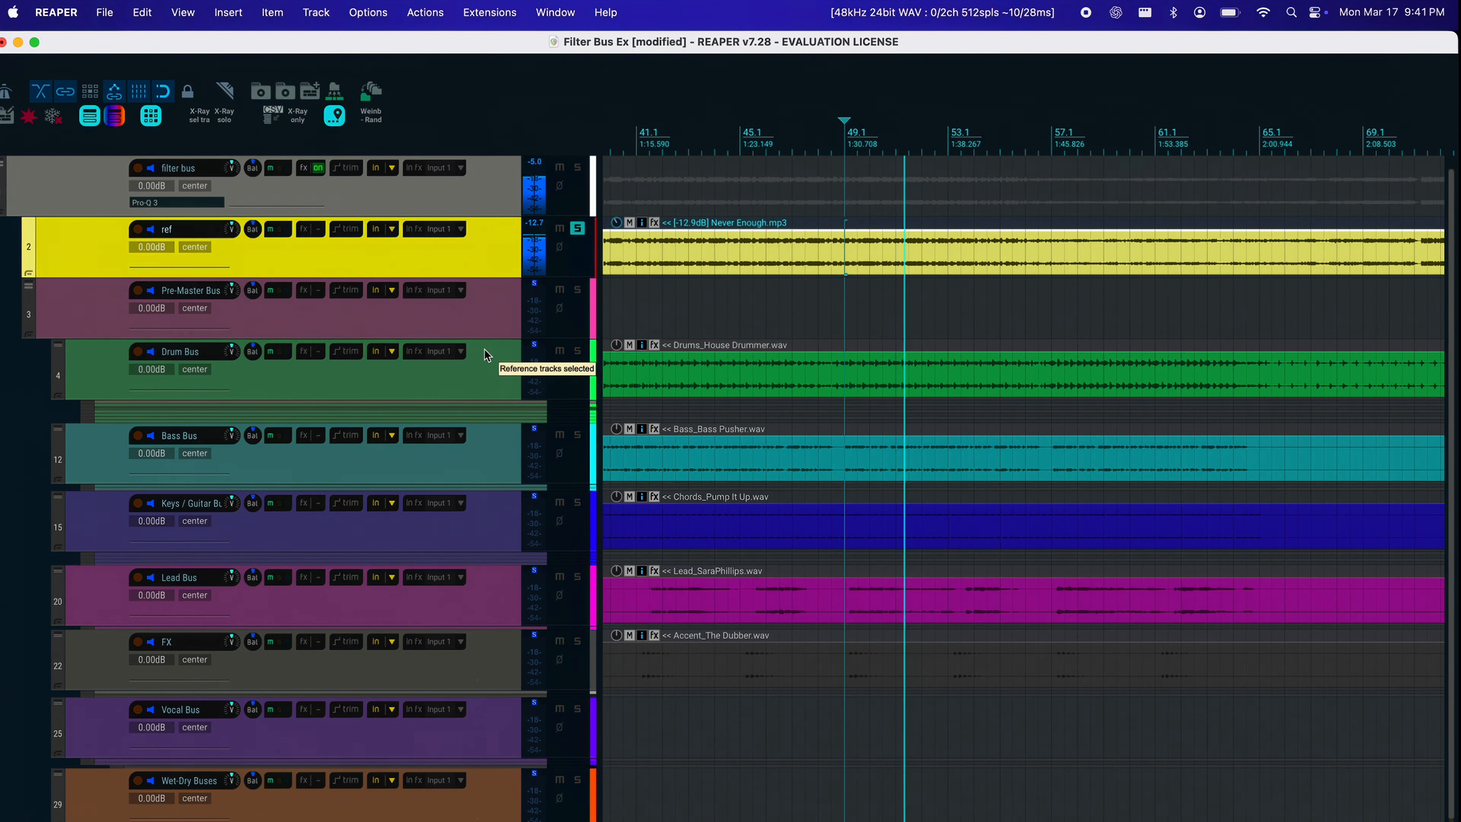
pyautogui.press('r')
pyautogui.press('r')
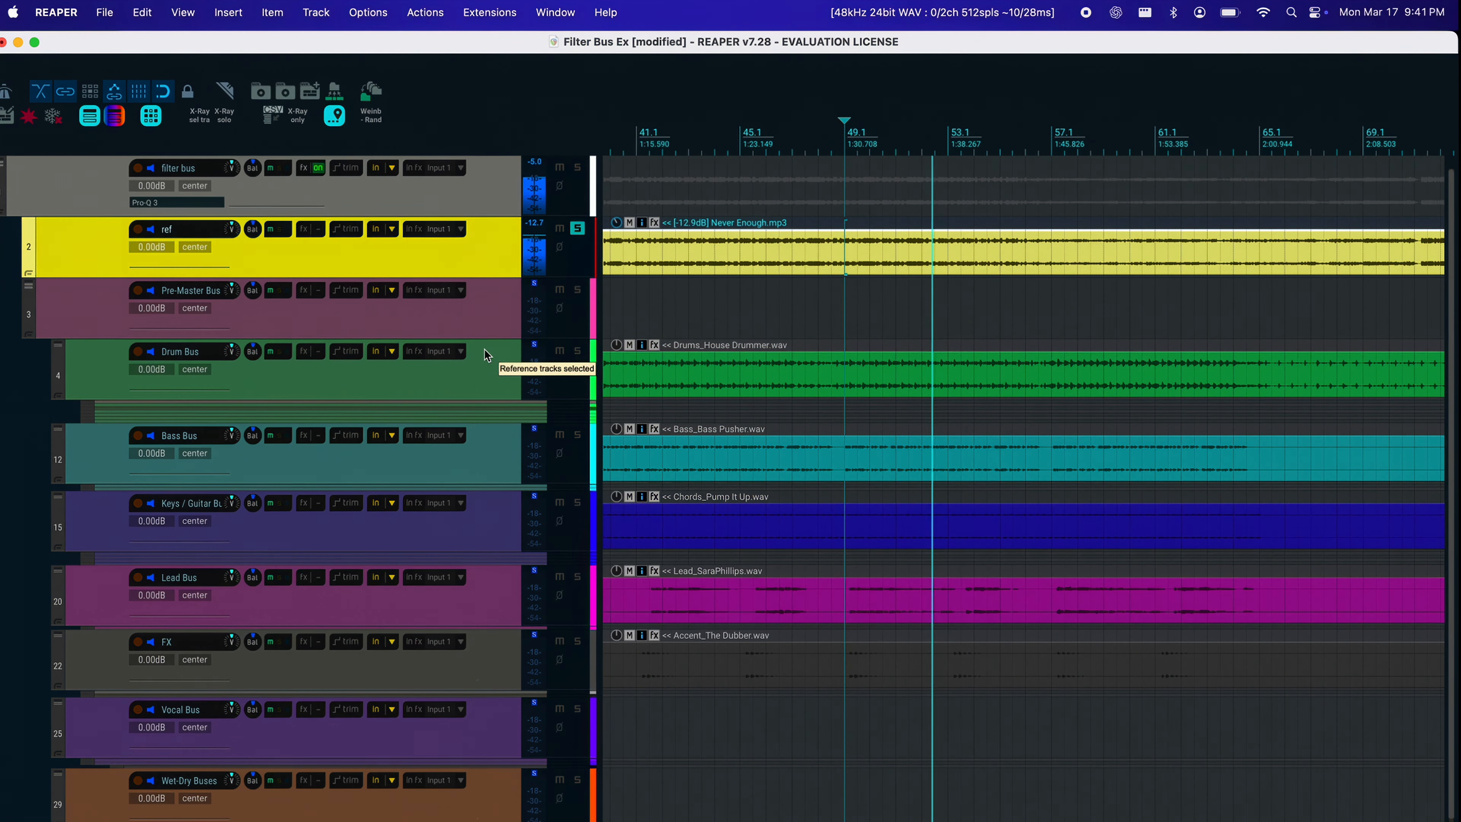
pyautogui.press('r')
pyautogui.press('r')
pyautogui.press('r')
pyautogui.press('r')
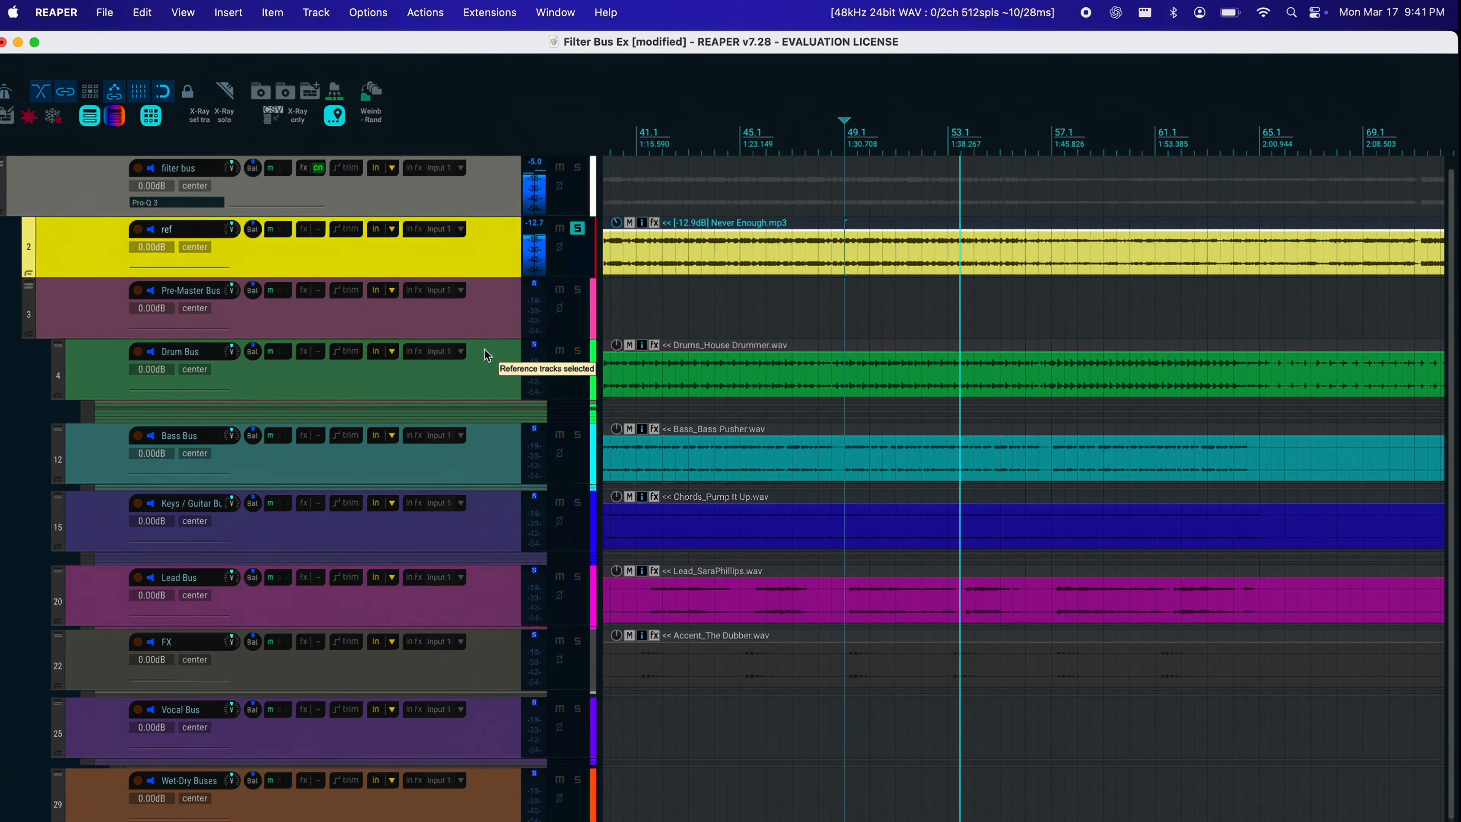
pyautogui.press('r')
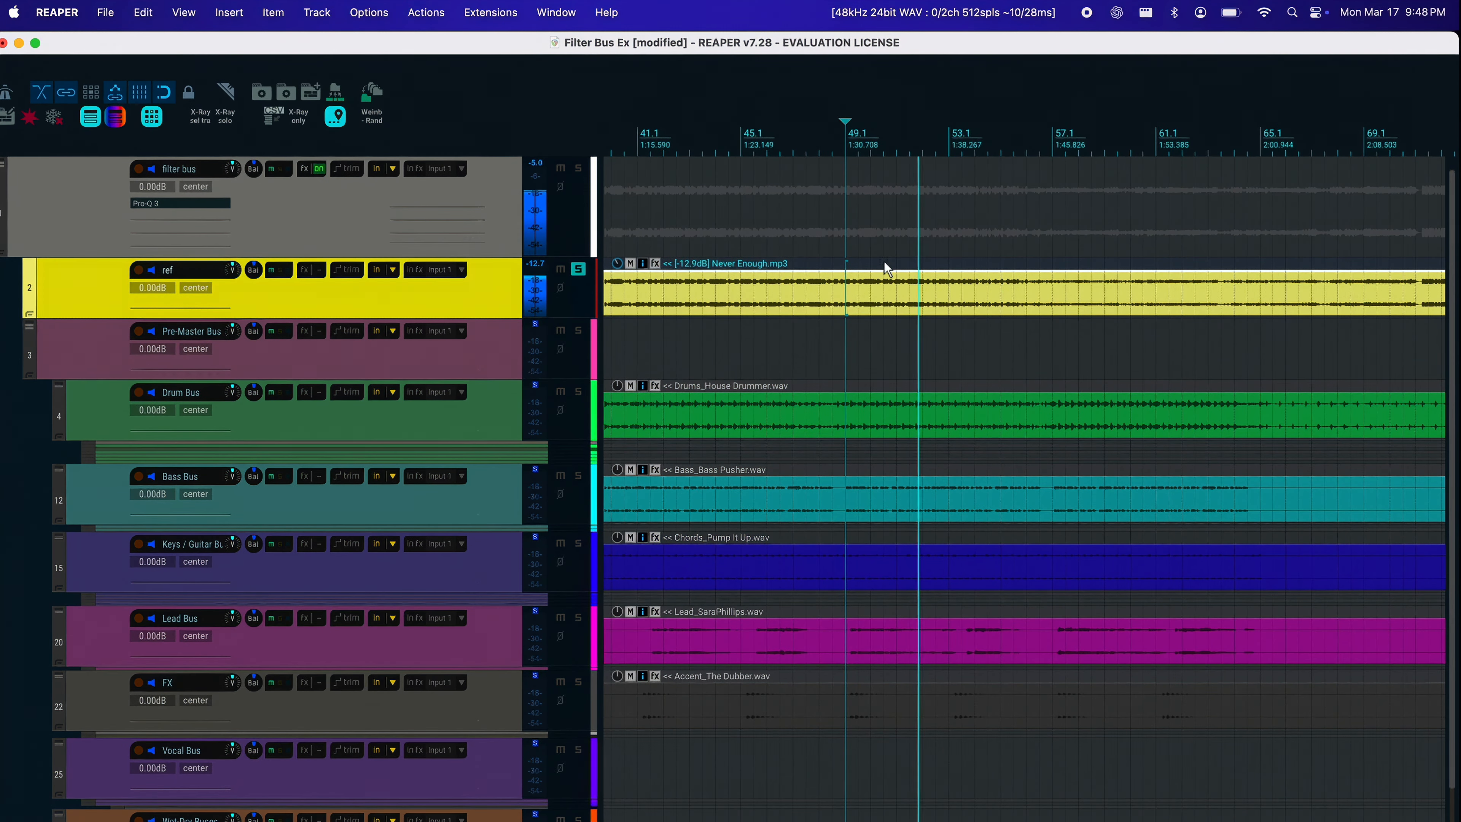
# Move the edit cursor within the Never Enough.mp3 reference item to bar 51.1 and play from there.
pyautogui.click(887, 292)
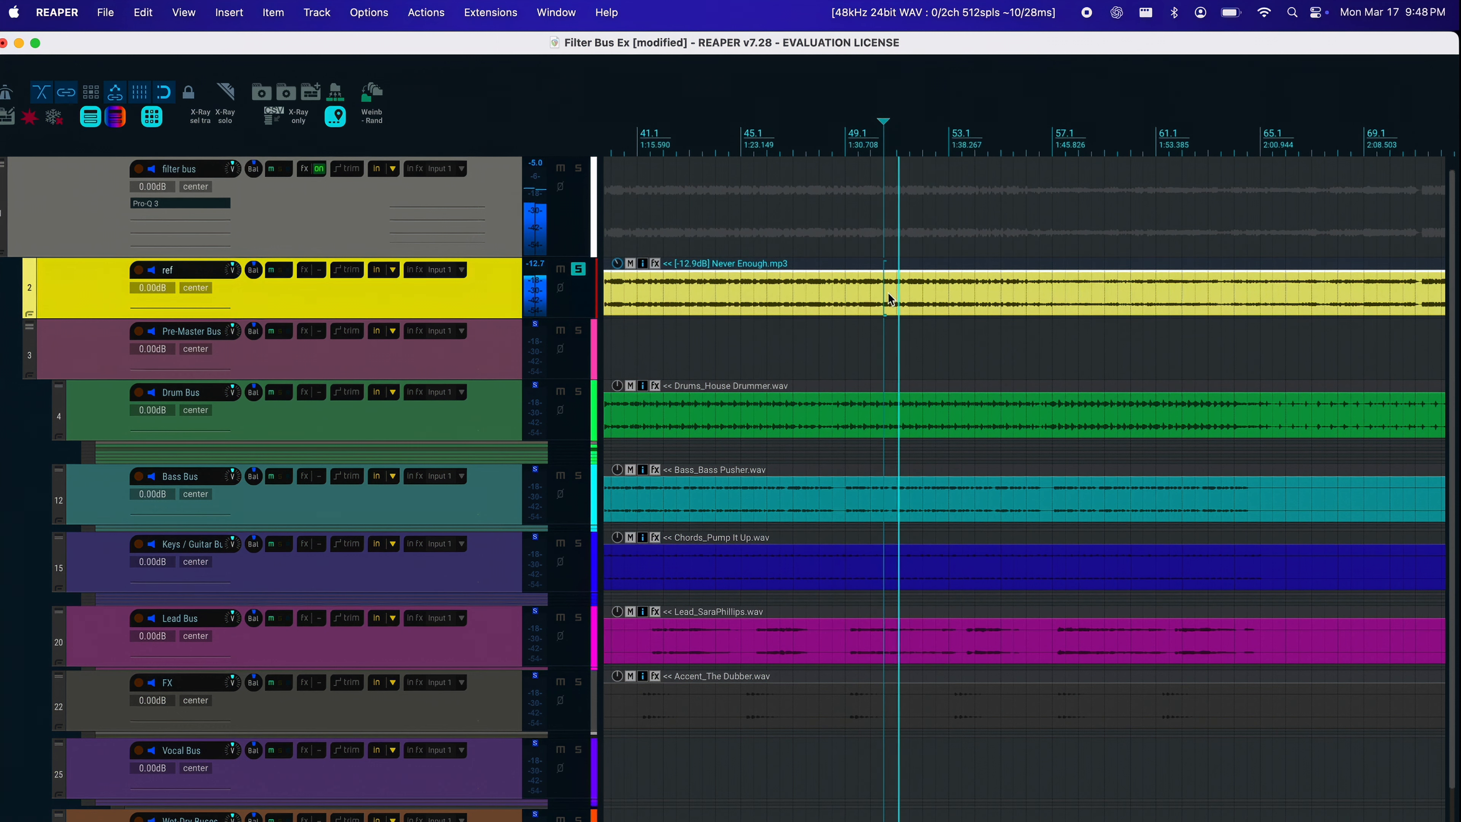
pyautogui.click(910, 290)
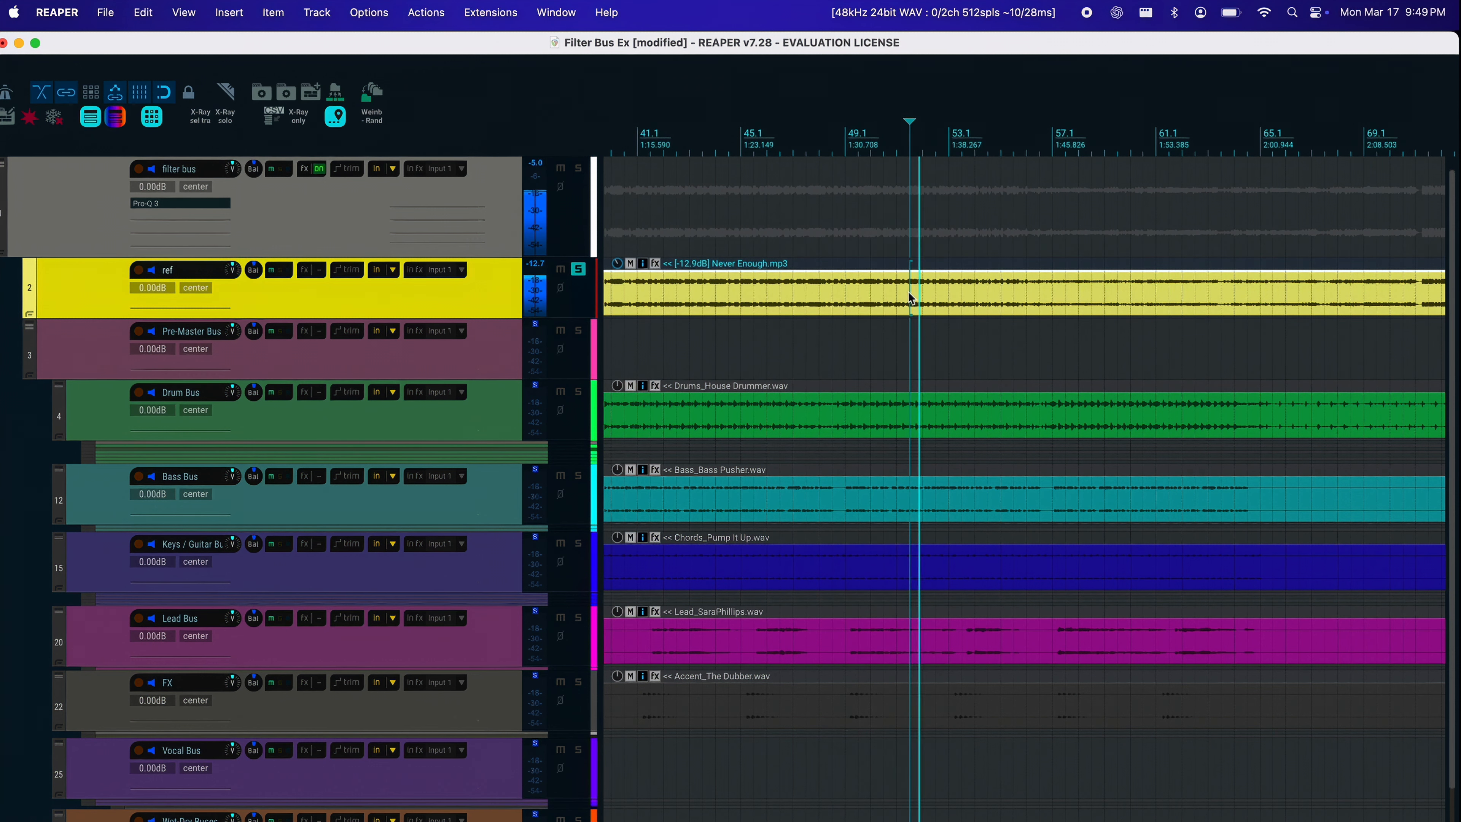
pyautogui.press('space')
pyautogui.scroll(1, 907, 290)
pyautogui.scroll(1, 908, 290)
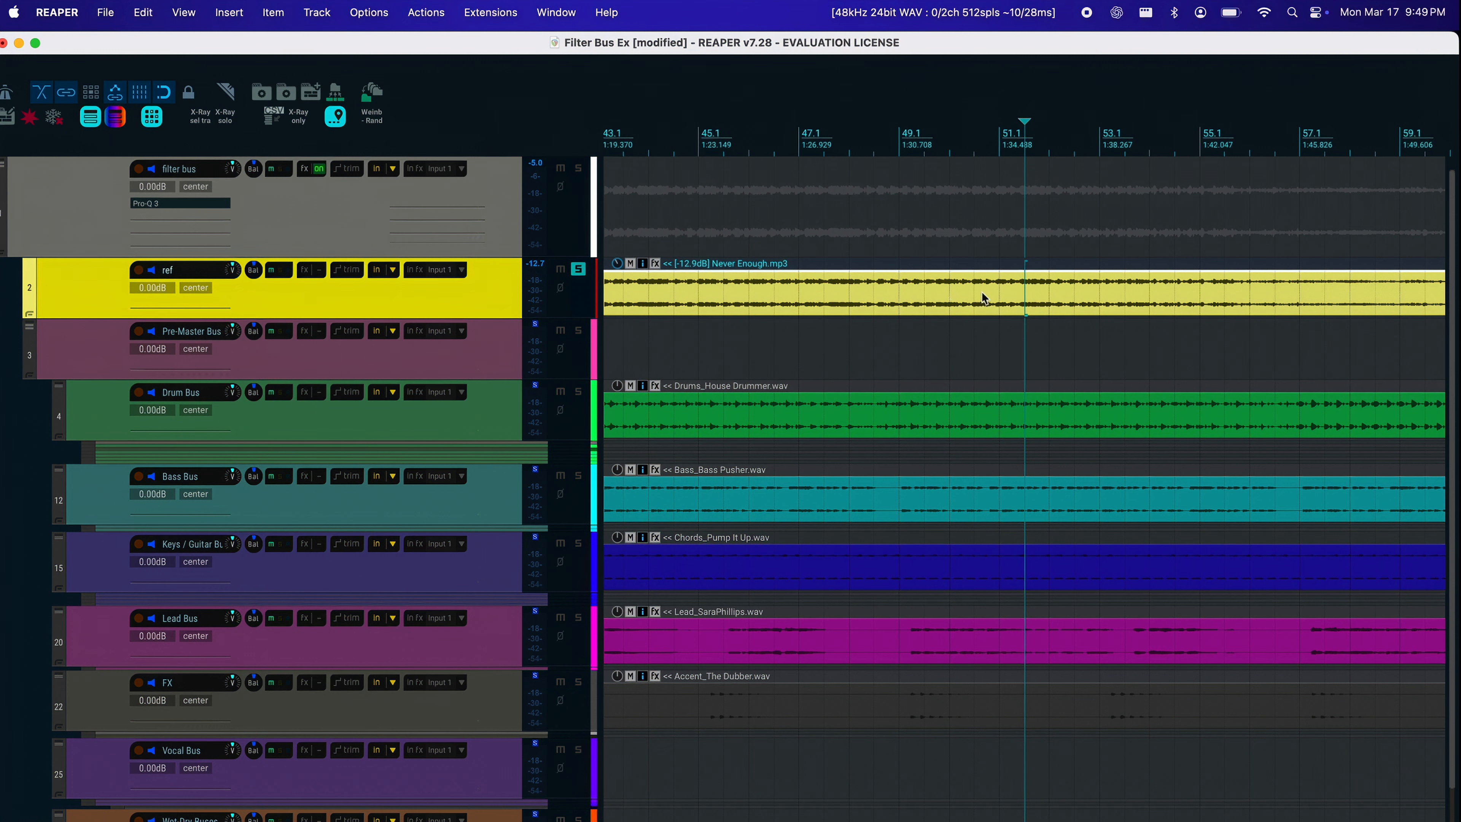
pyautogui.click(992, 293)
pyautogui.press('space')
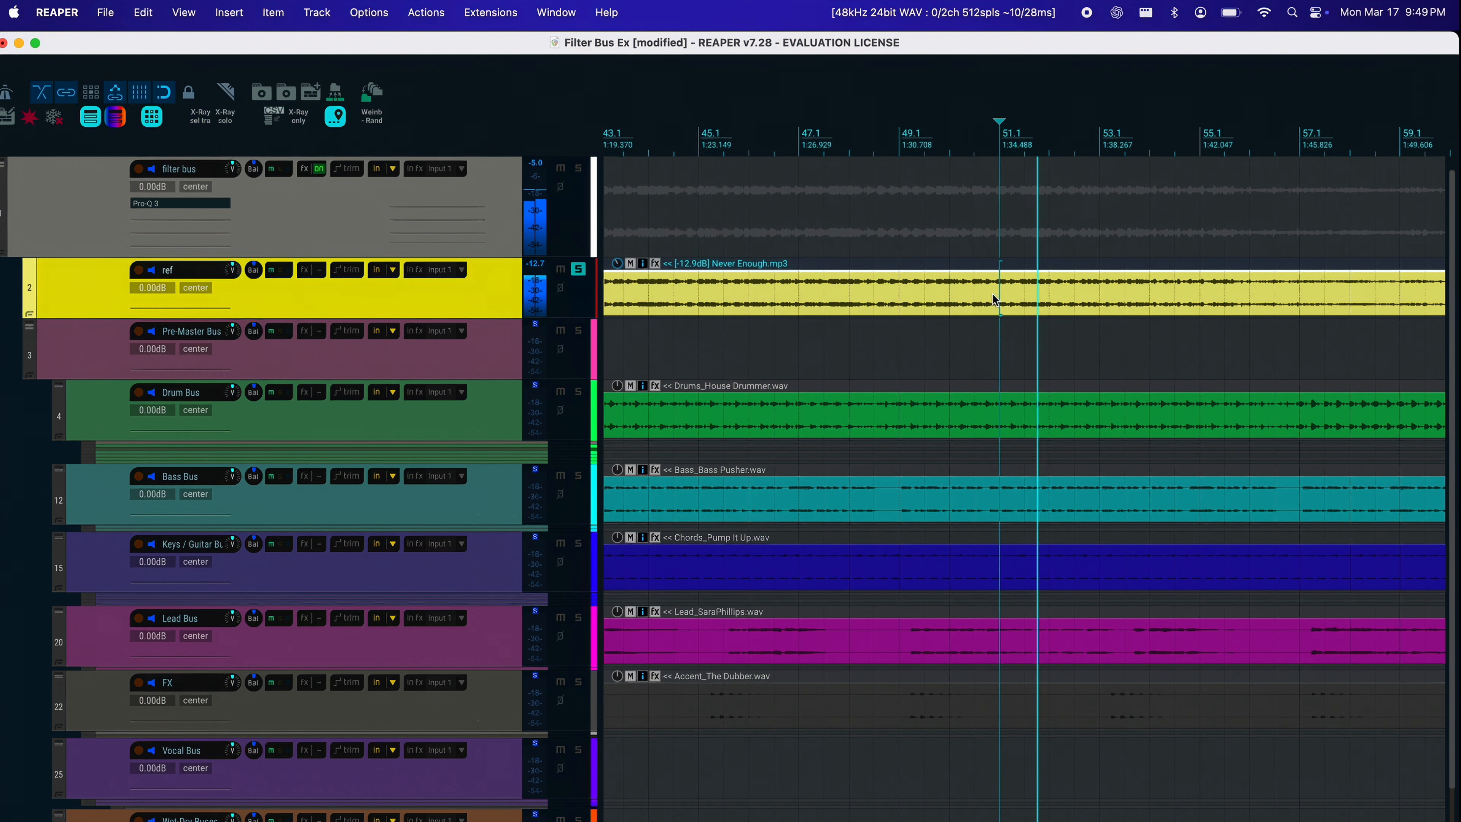
# Compare the full mix with the reference track from bar 51.1 by toggling the reference solo.
pyautogui.press('space')
pyautogui.press('r')
pyautogui.press('space')
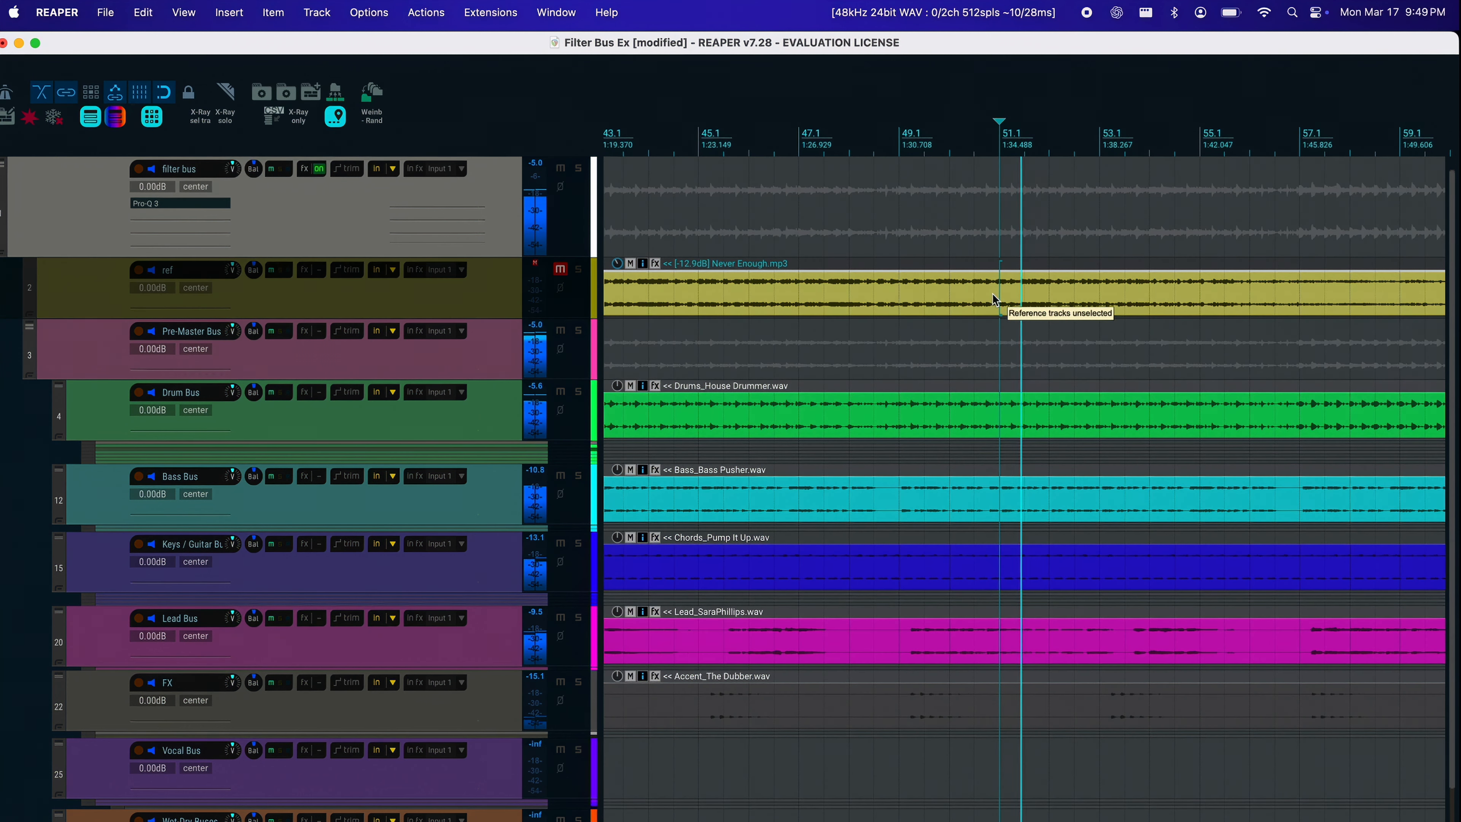
pyautogui.press('r')
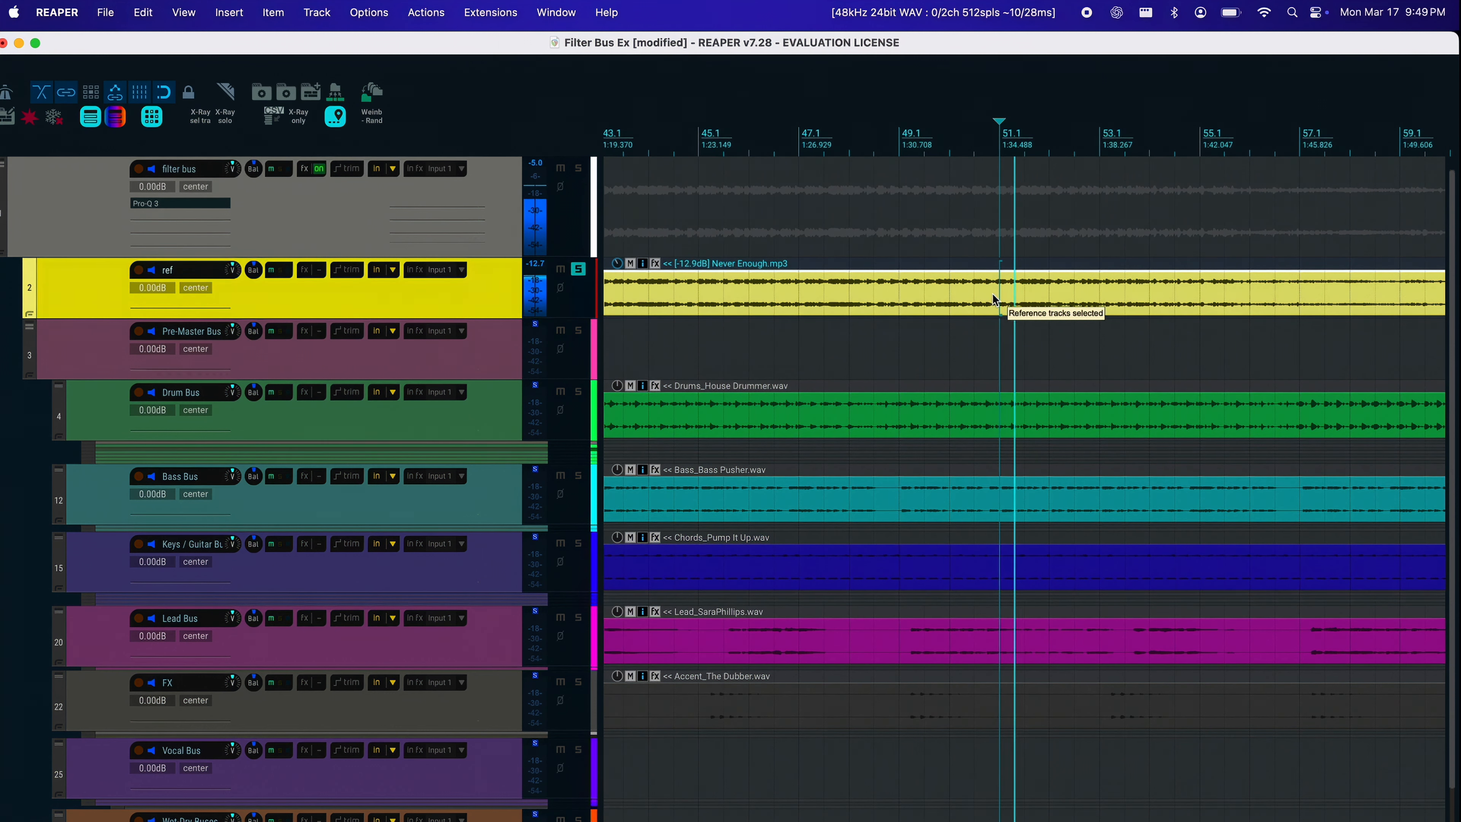
pyautogui.press('r')
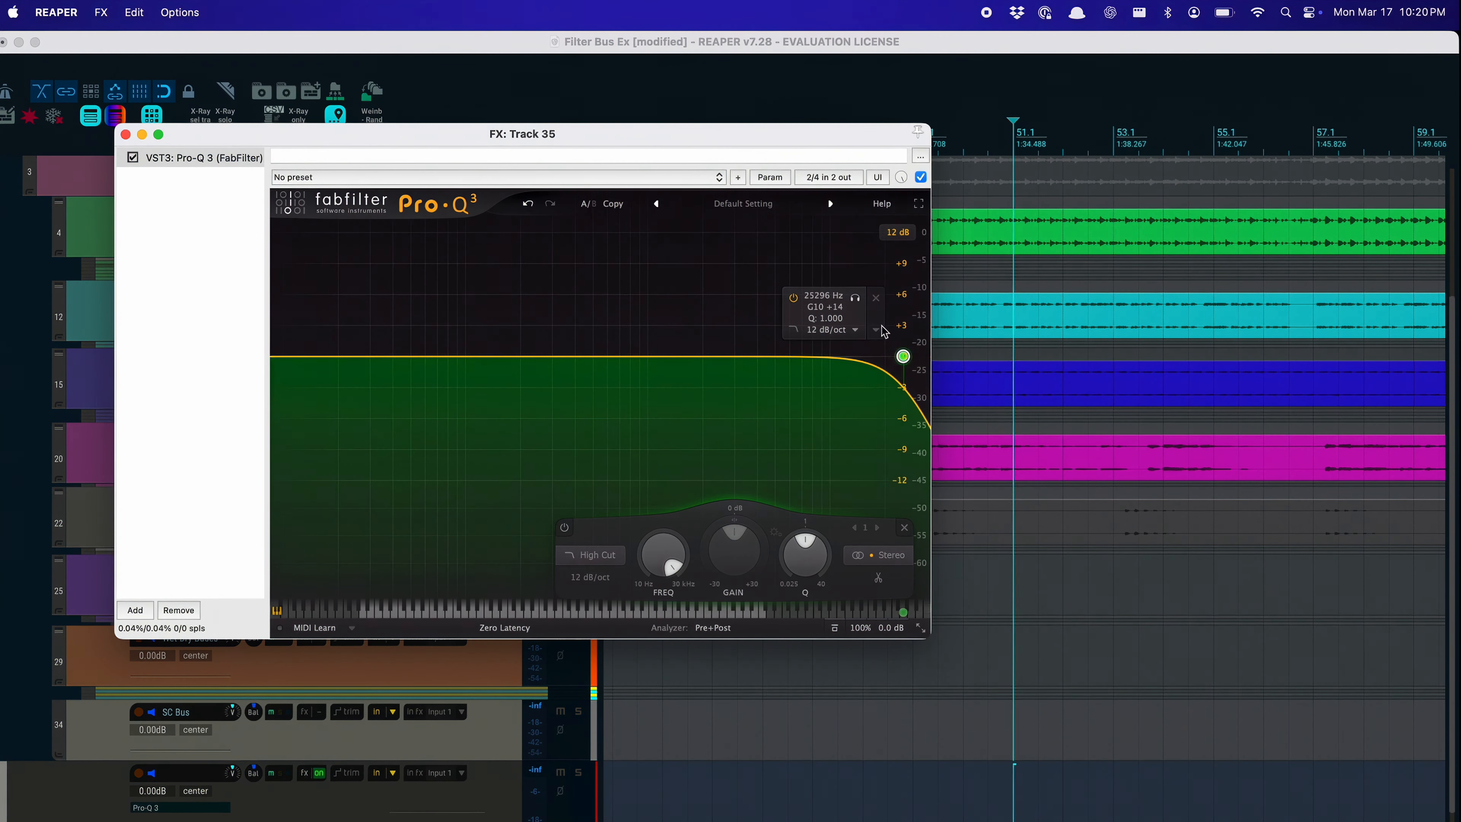
# Set the Pro-Q 3 high-cut band's slope to 36 dB/oct and lower its cutoff into the low range.
pyautogui.click(876, 330)
pyautogui.moveTo(932, 387)
pyautogui.click(1041, 477)
pyautogui.moveTo(894, 356); pyautogui.dragTo(466, 380)
# Browse to the EQ/Filter folder in the FX chain save dialog and close it without saving.
pyautogui.press('super+s')
pyautogui.click(991, 294)
pyautogui.click(681, 294)
pyautogui.click(684, 294)
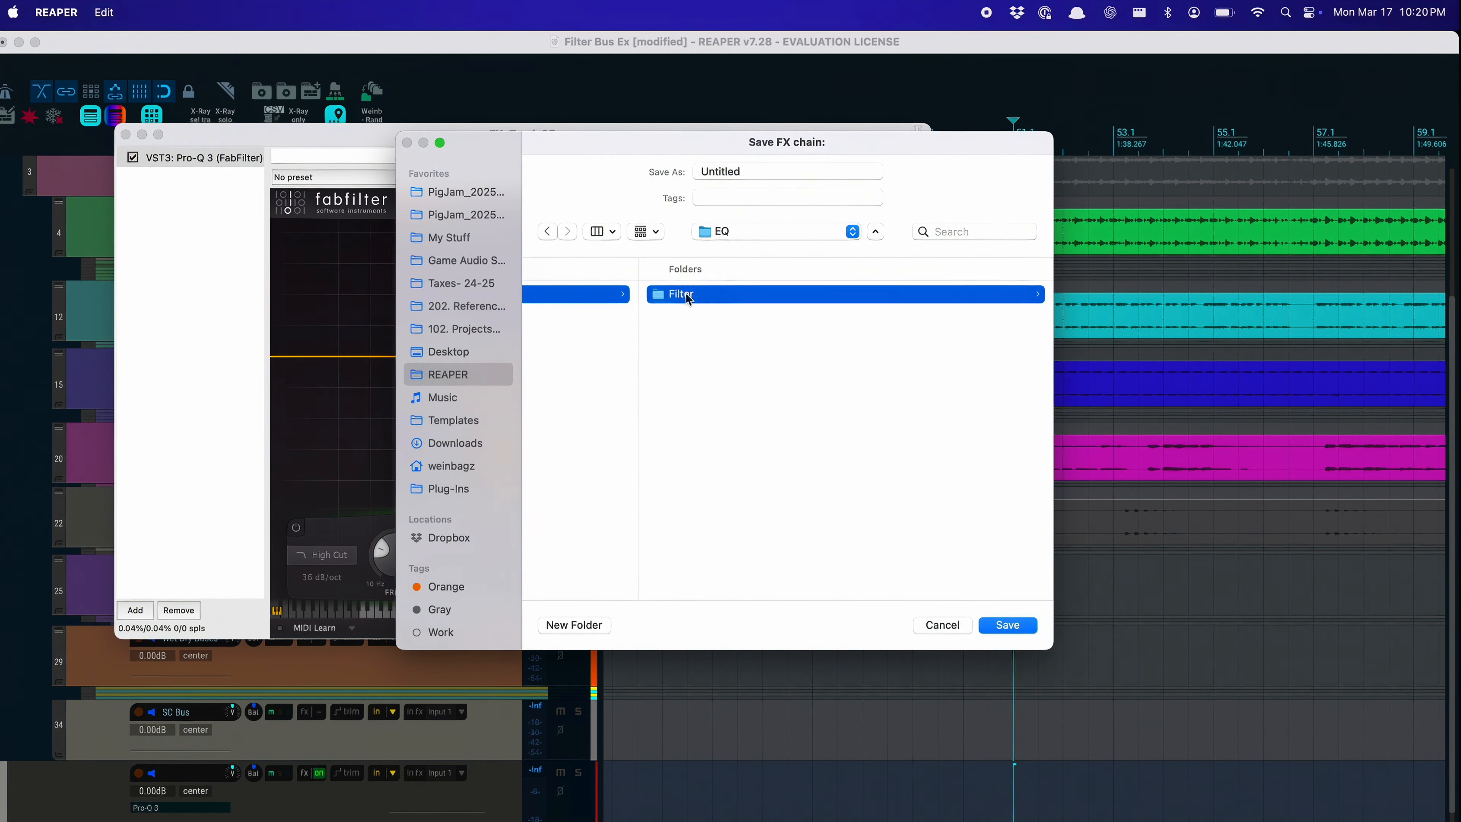
pyautogui.click(942, 624)
# Set the high-cut frequency to 350 Hz and add a low-cut band with a 36 dB/oct slope.
pyautogui.write('350')
pyautogui.press('Return')
pyautogui.doubleClick(284, 356)
pyautogui.click(373, 330)
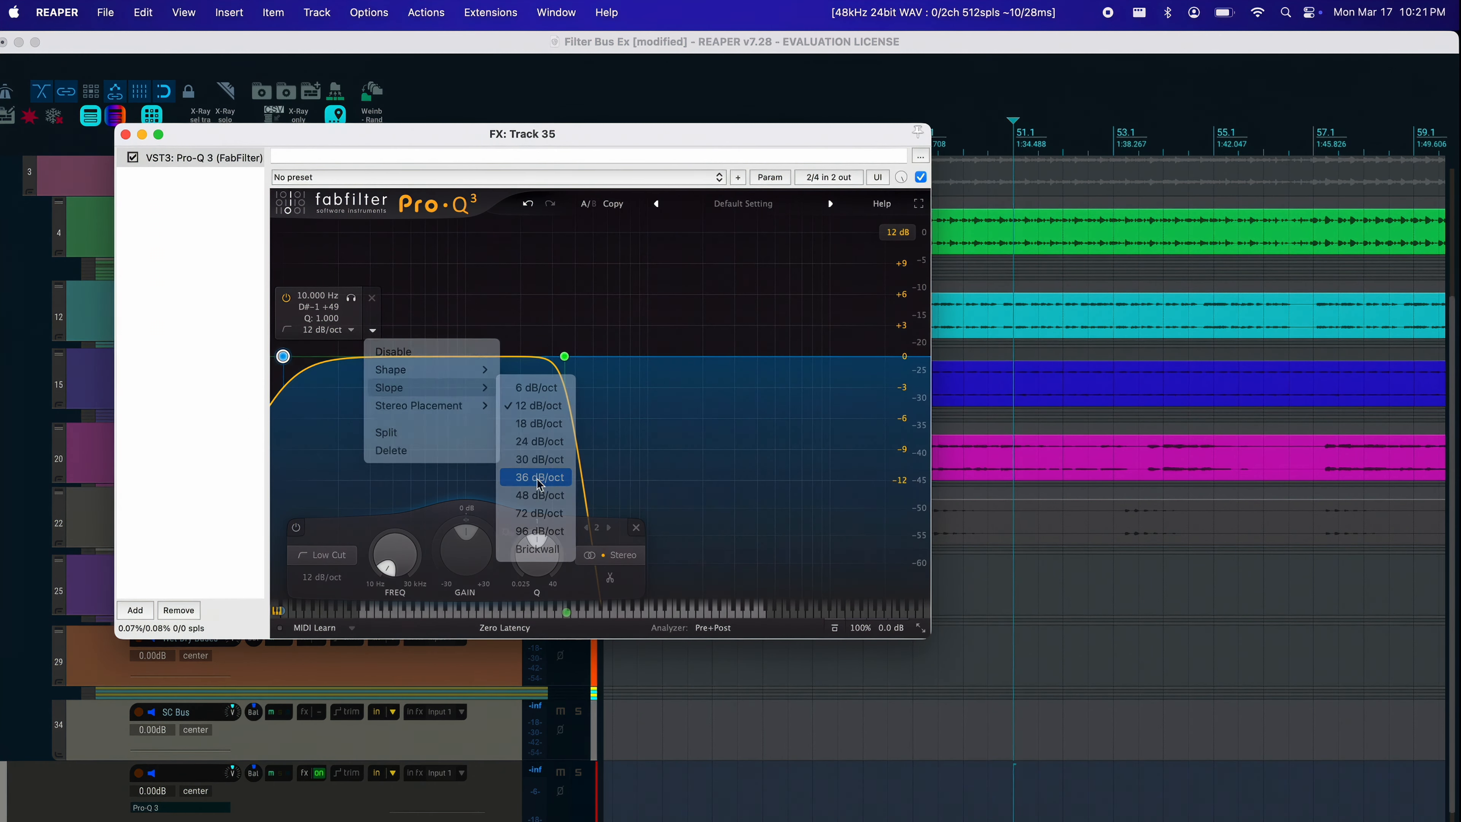
pyautogui.click(537, 477)
# Set the low-cut band's frequency to 120 Hz and raise the high-cut band's frequency.
pyautogui.doubleClick(320, 296)
pyautogui.write('120')
pyautogui.press('Return')
pyautogui.moveTo(564, 356); pyautogui.dragTo(652, 356)
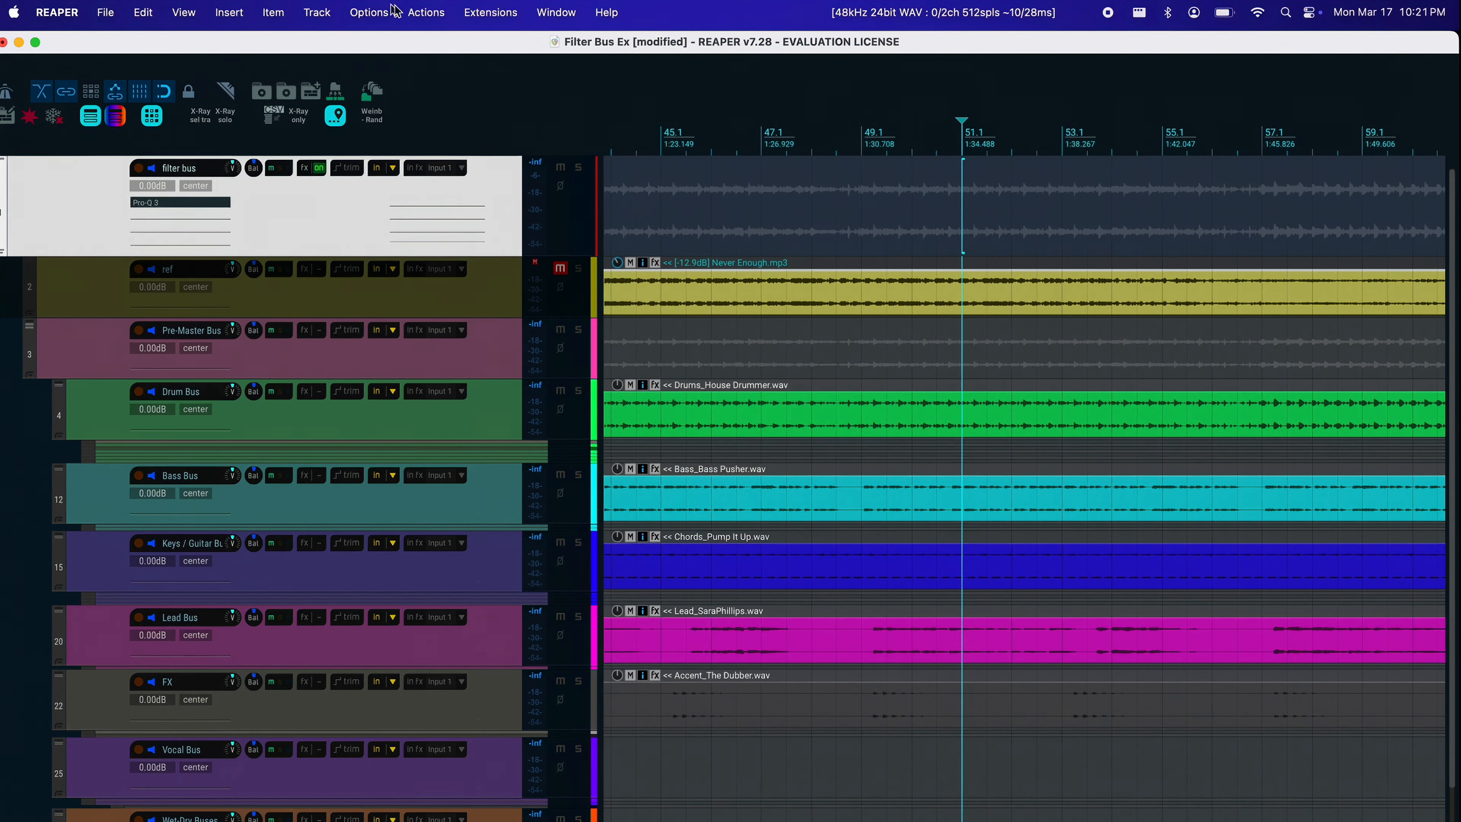
# Open the Resources window of the SWS/S&M extension.
pyautogui.click(423, 13)
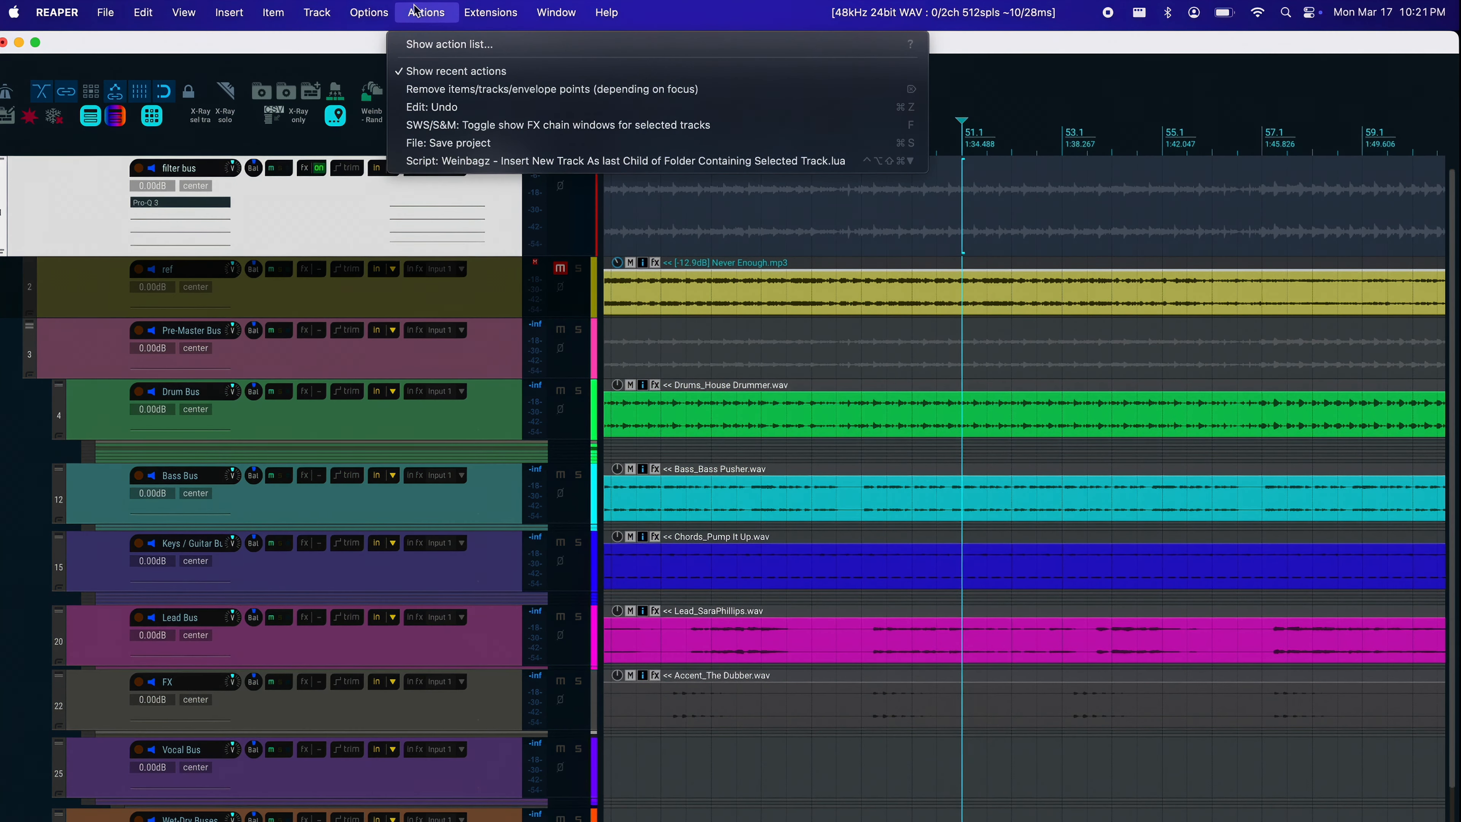
pyautogui.moveTo(491, 13)
pyautogui.moveTo(498, 72)
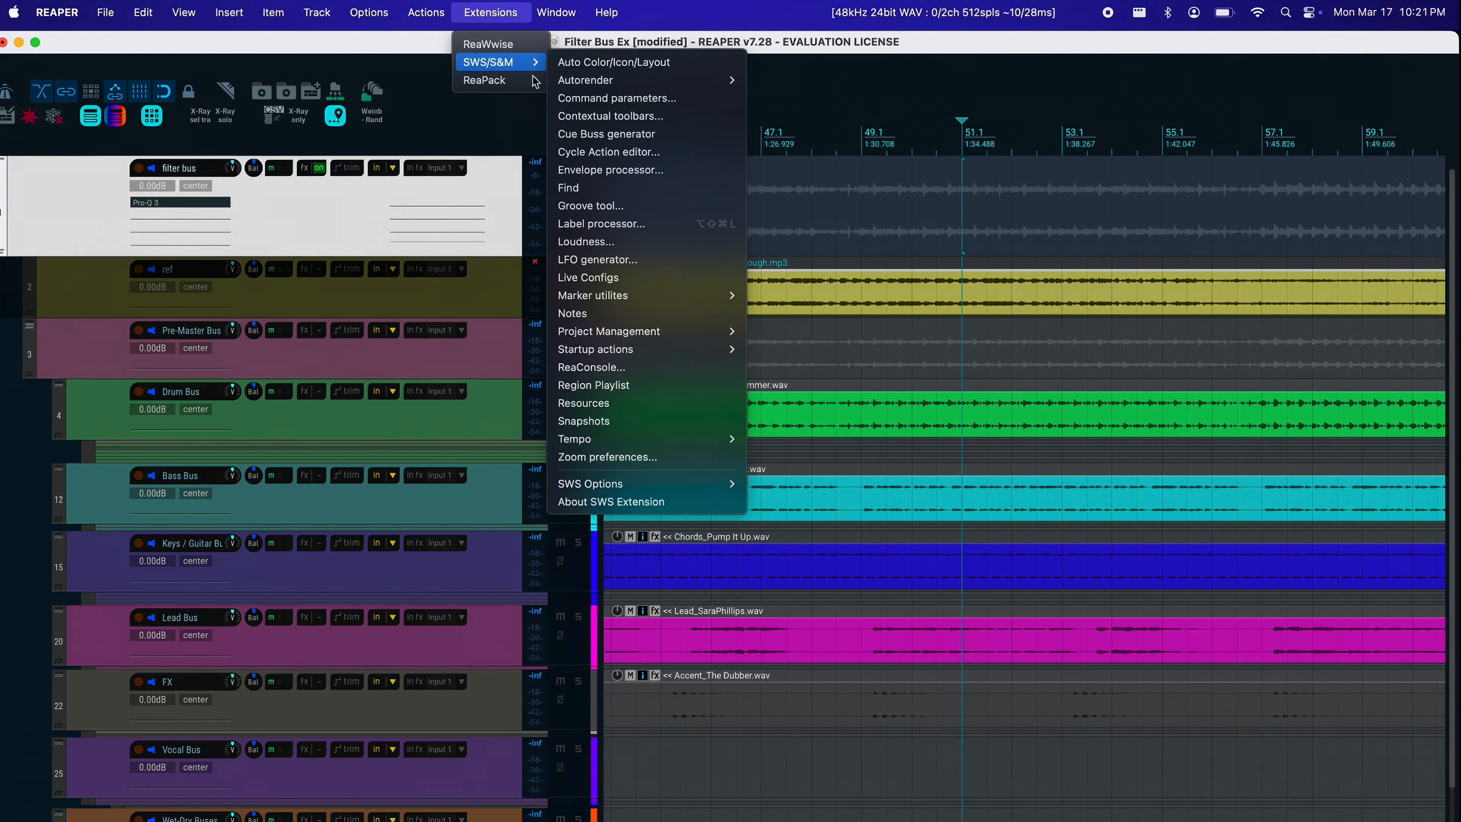
pyautogui.click(653, 407)
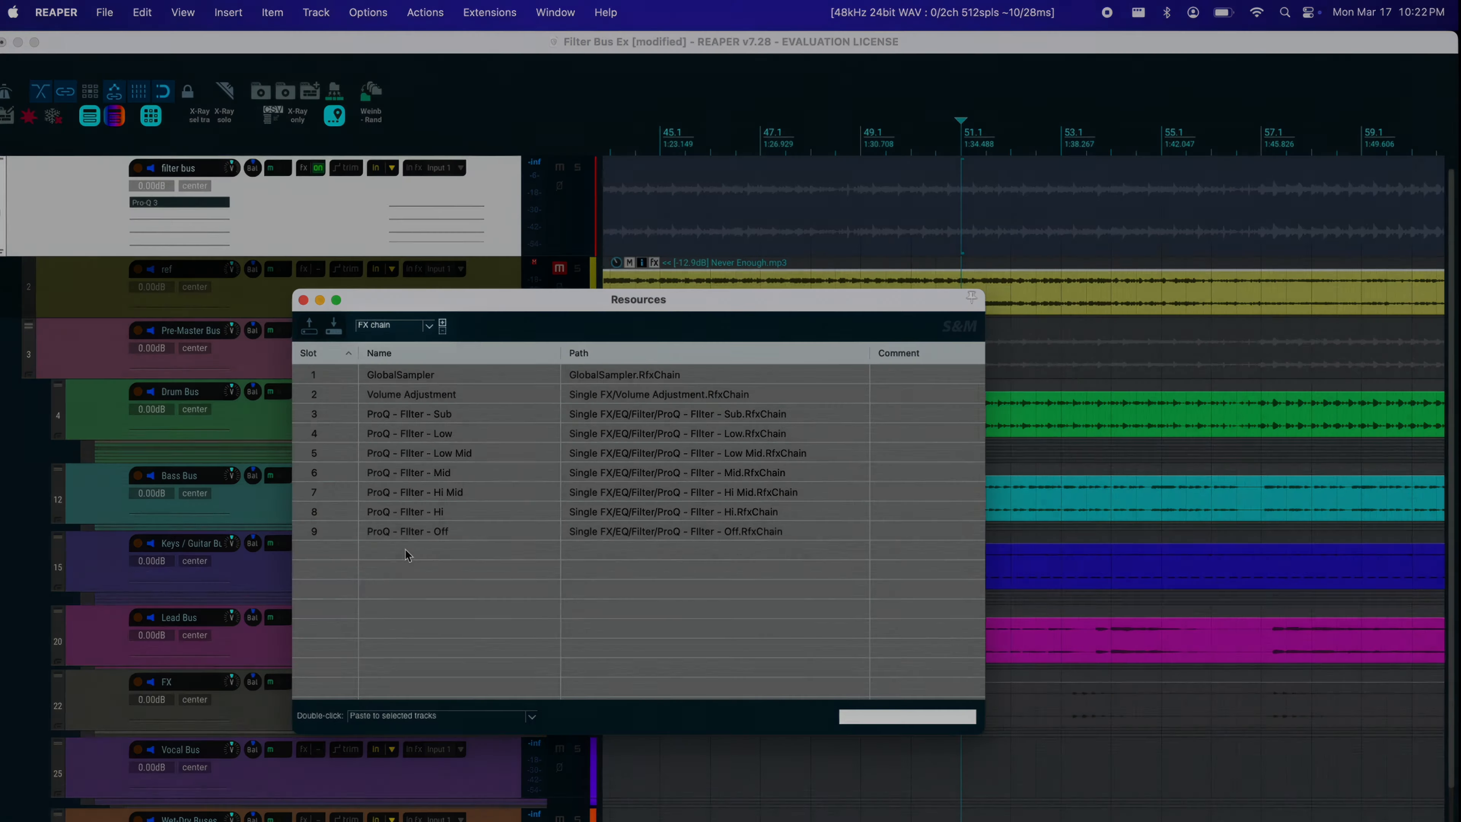
# Browse to the FXChains/Single FX/EQ/Filter folder for a new Resources slot, and cancel the file selection.
pyautogui.rightClick(404, 548)
pyautogui.click(436, 568)
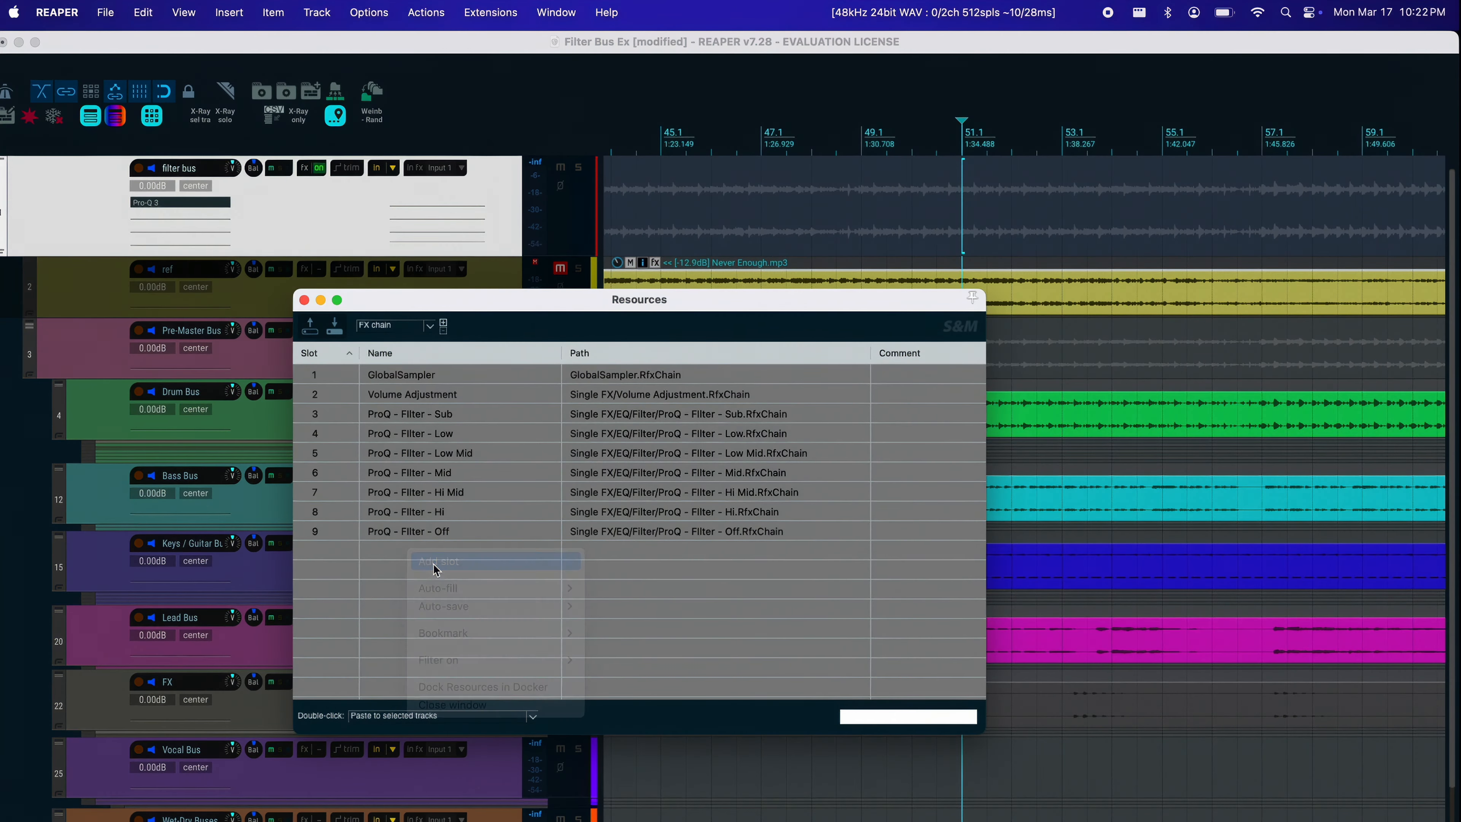
pyautogui.doubleClick(435, 559)
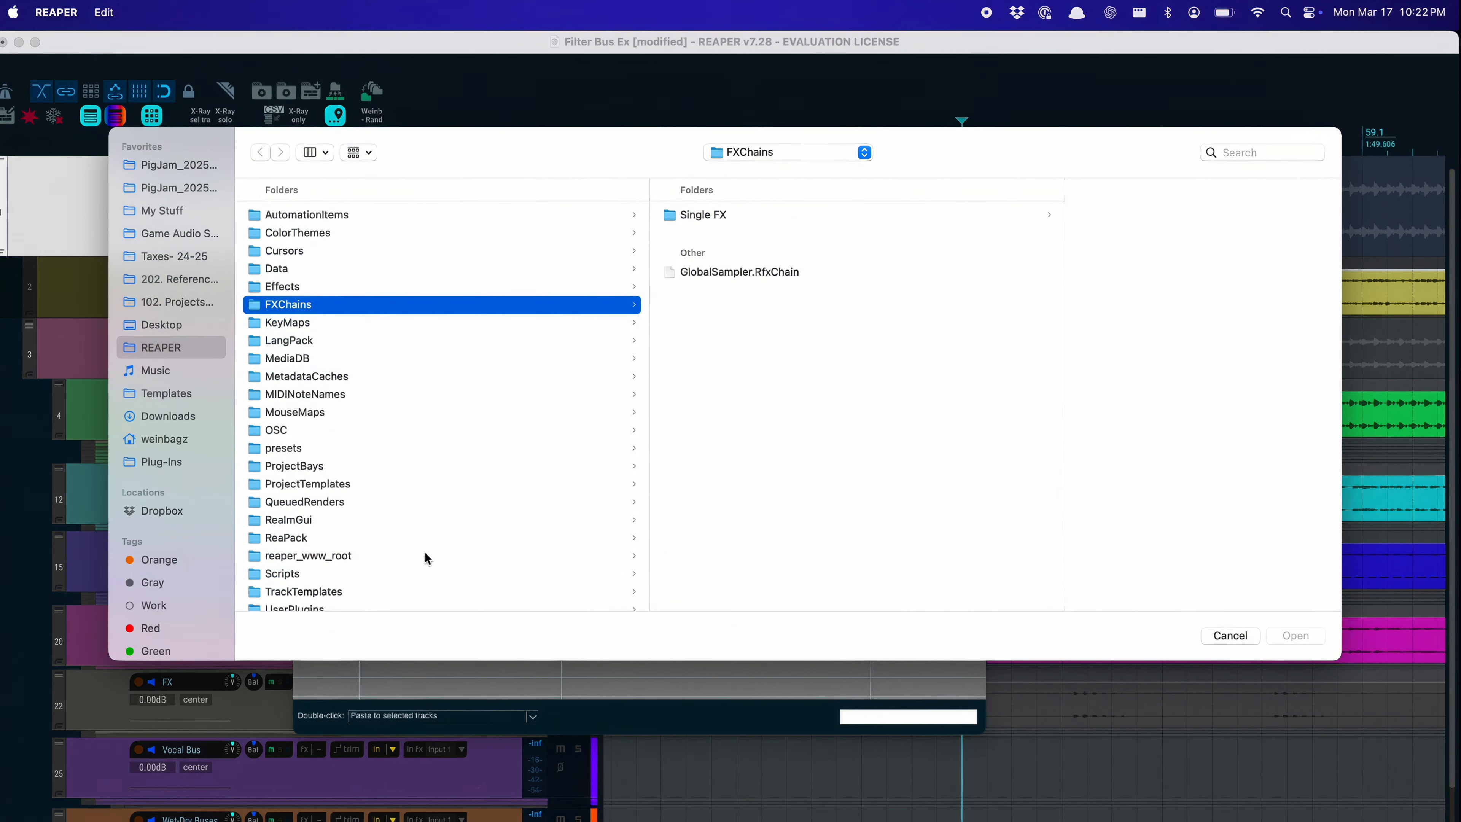
pyautogui.click(776, 215)
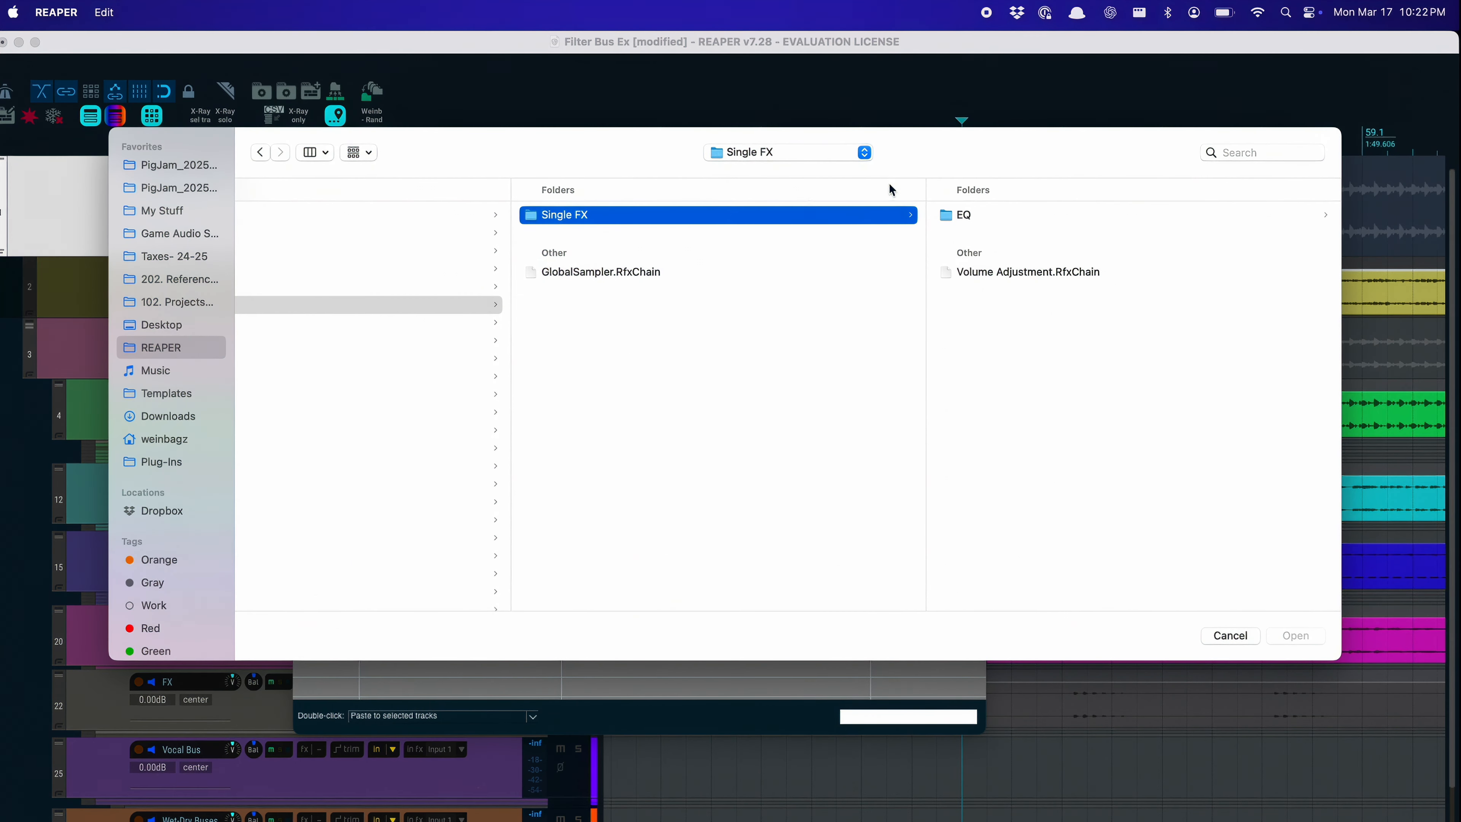
pyautogui.click(959, 216)
pyautogui.click(979, 213)
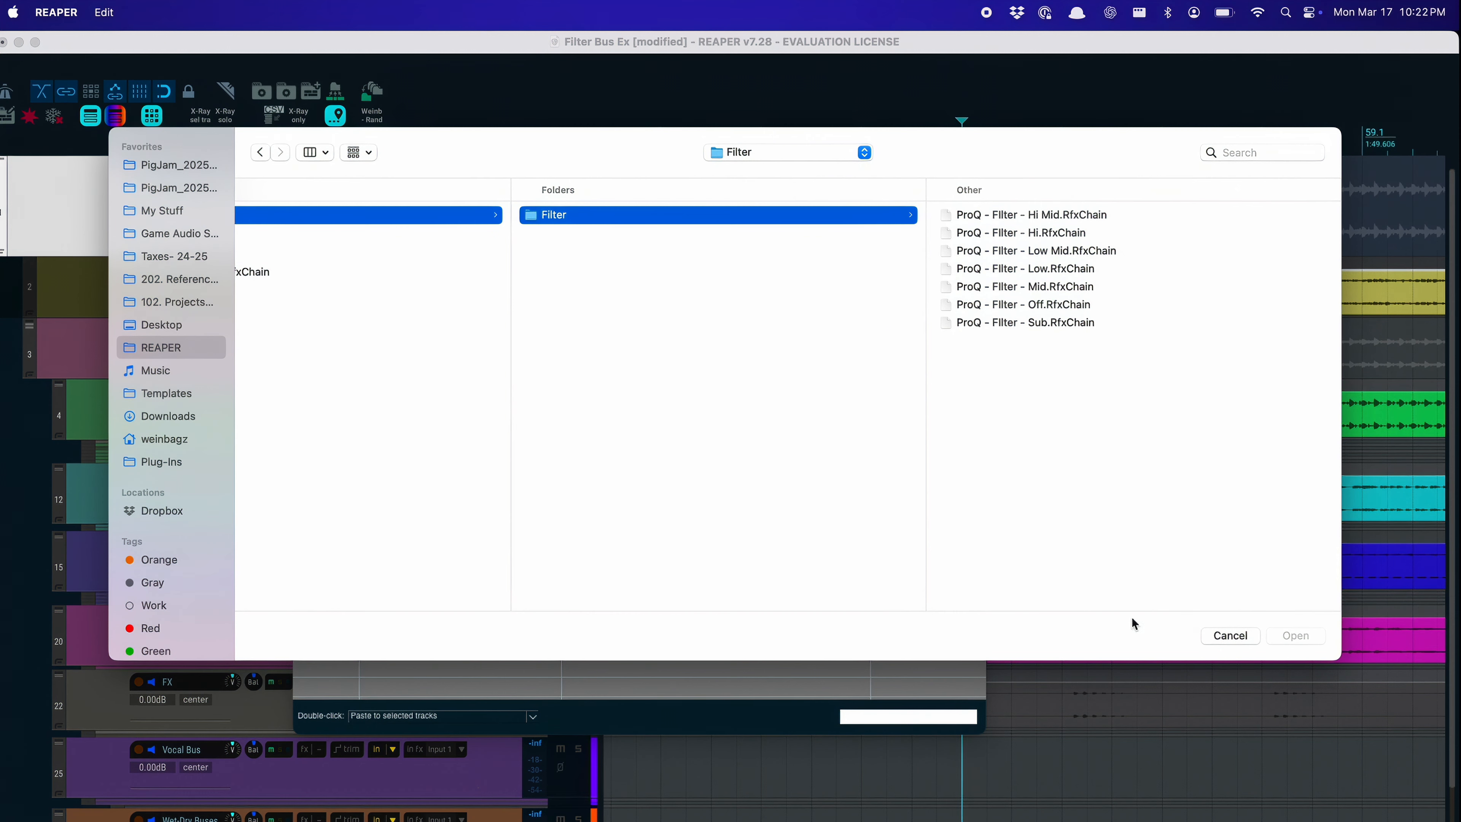
pyautogui.click(1229, 635)
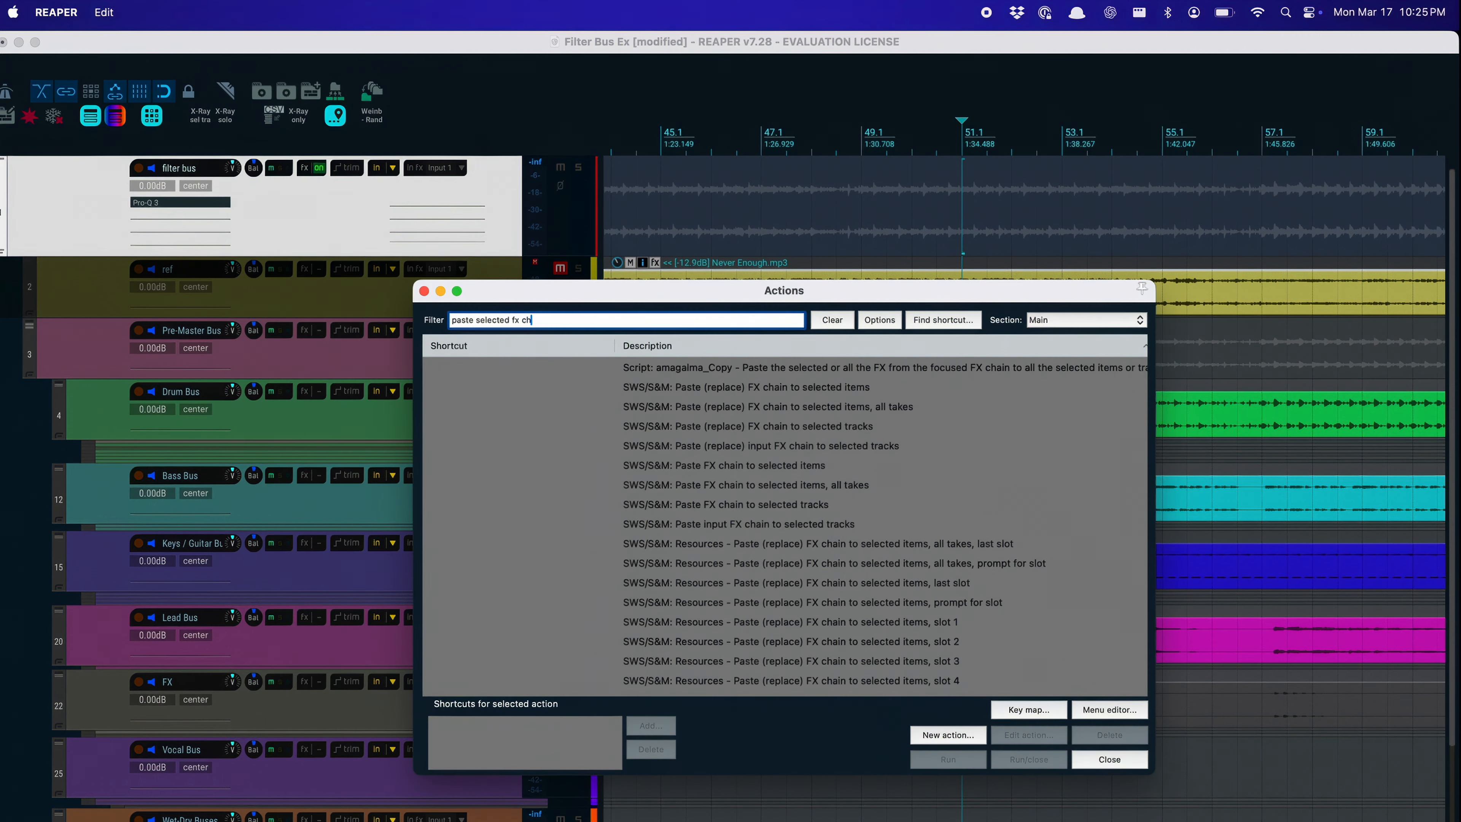
# Review the actions for pasting FX chains, and search for "resource path" to show the REAPER resource path in Finder.
pyautogui.scroll(-3, 828, 564)
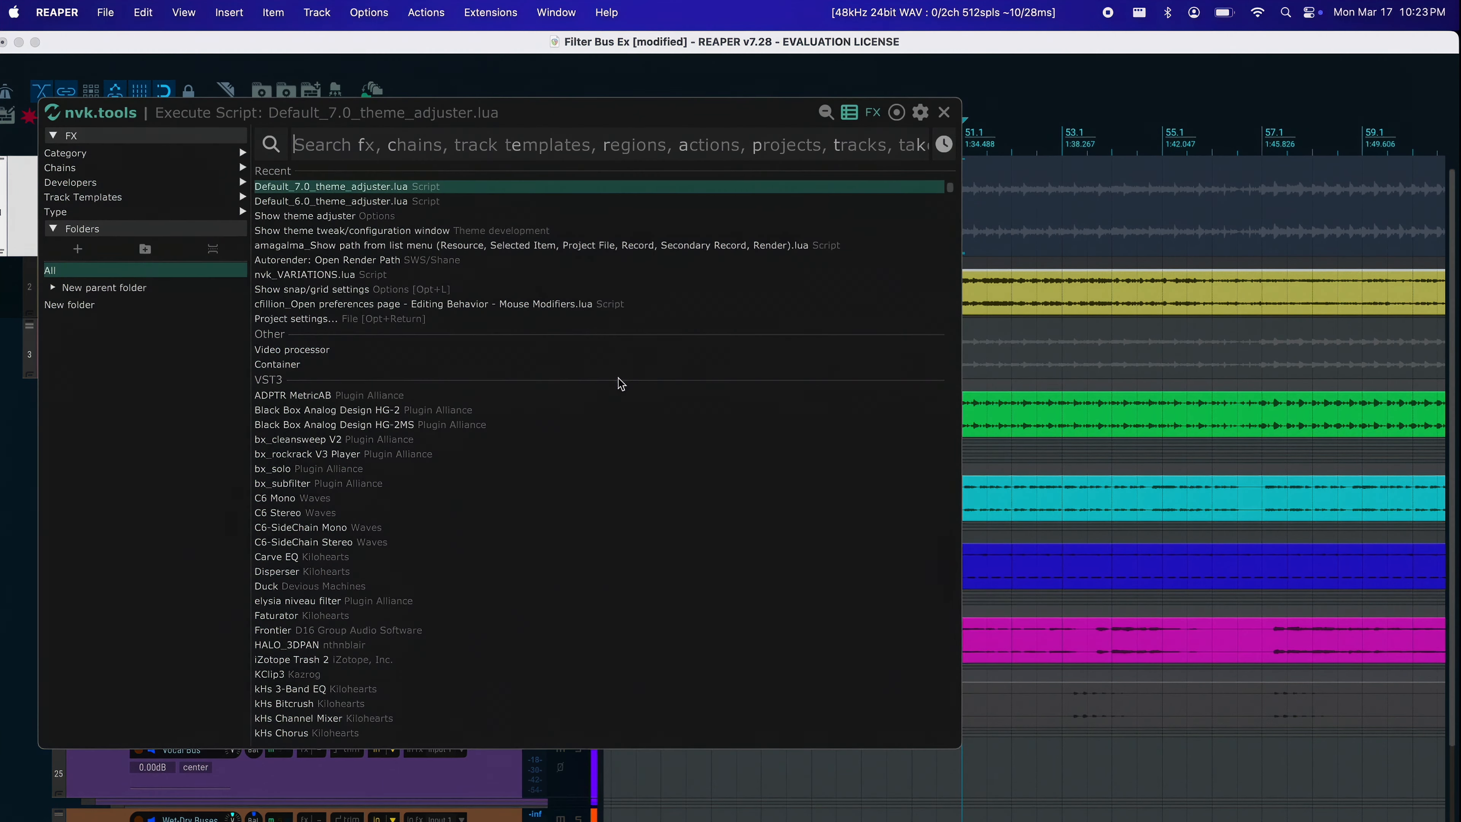
pyautogui.write('resource path')
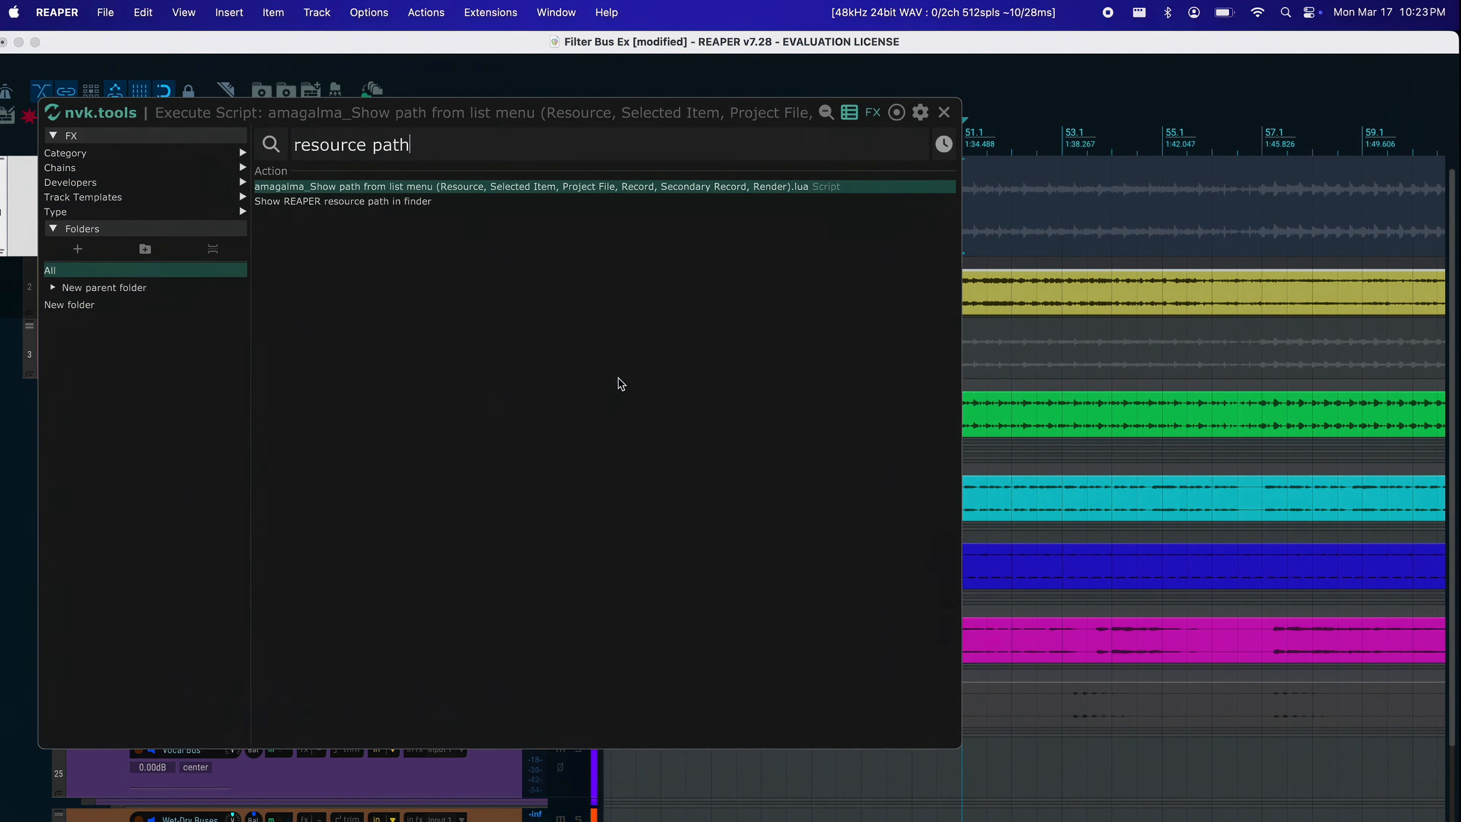
pyautogui.press('Down')
pyautogui.press('Return')
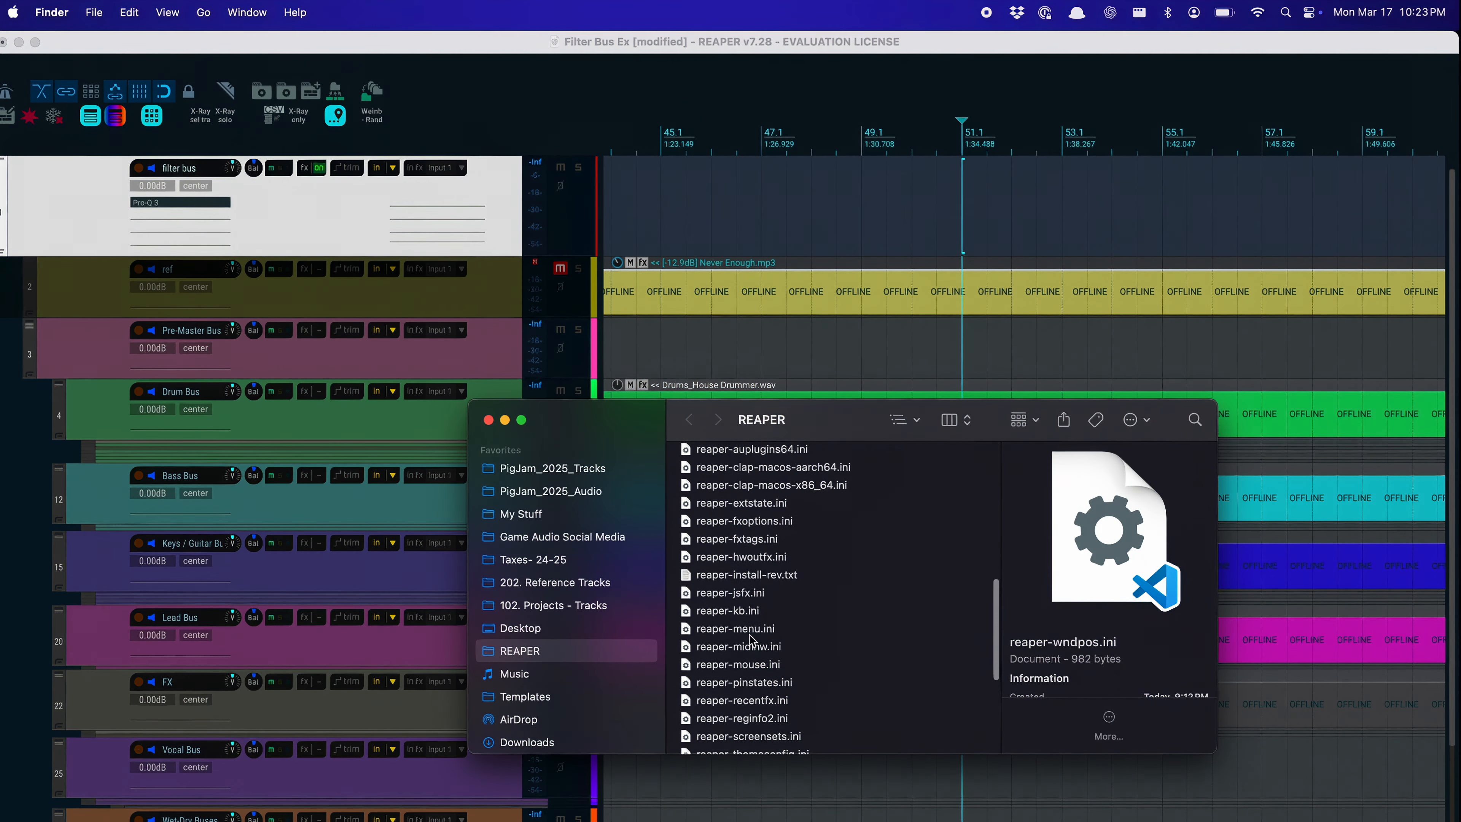
# Open S&M.ini from the REAPER resource folder in the code editor and place the cursor in the S&M_TRACKFXCHAIN entry on line 148.
pyautogui.scroll(-5, 751, 638)
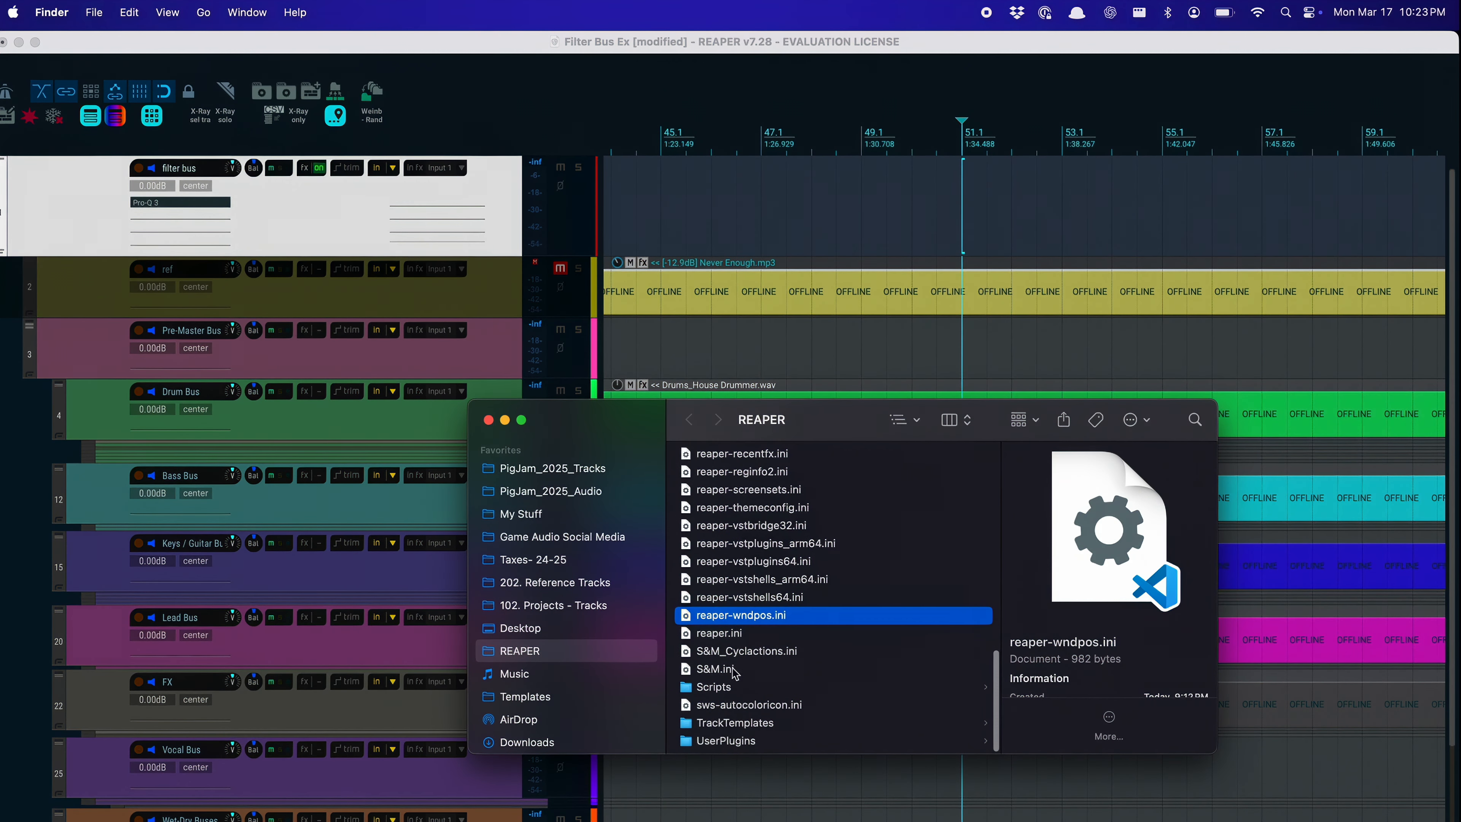
pyautogui.click(716, 669)
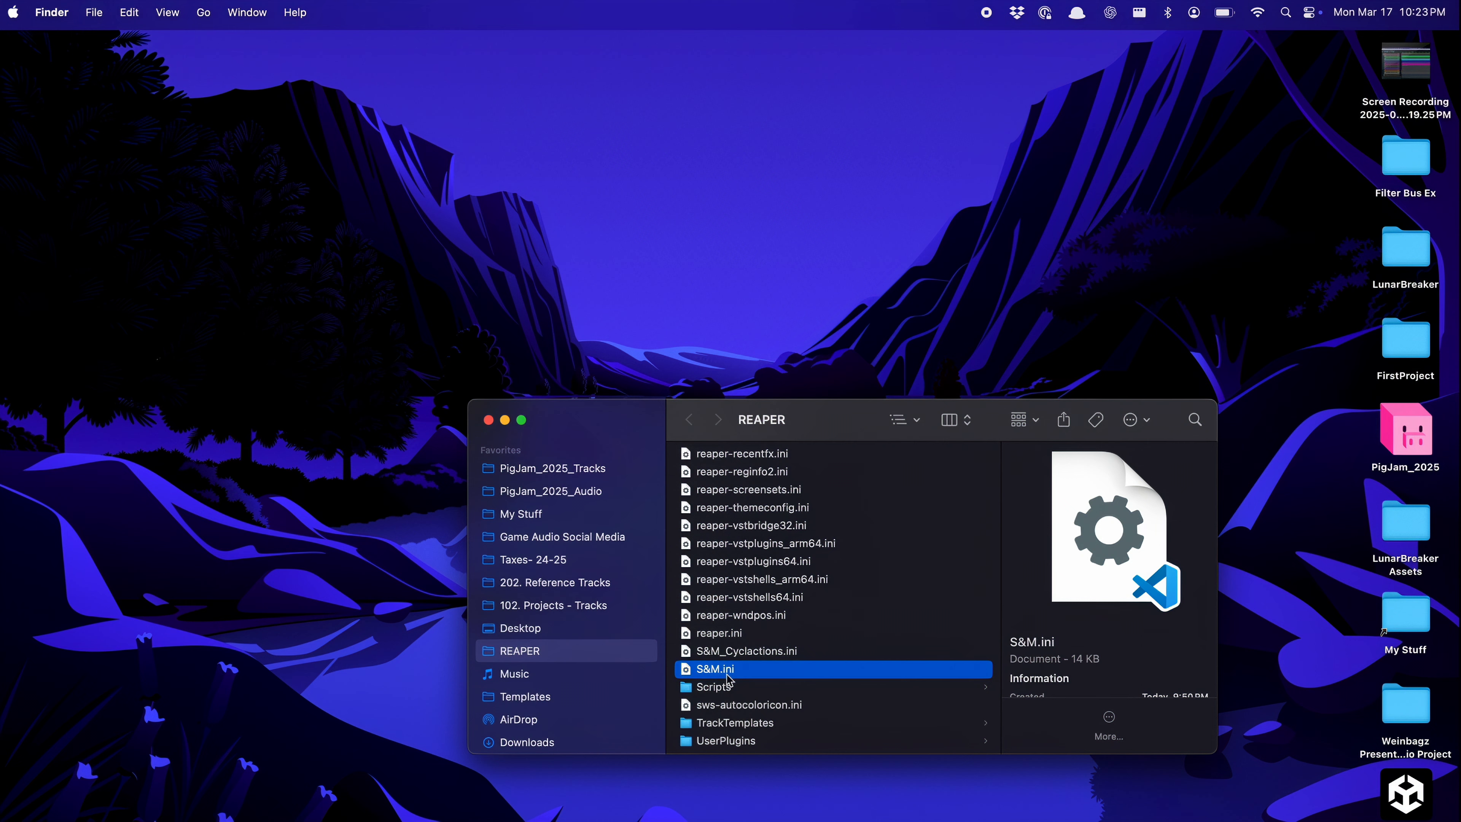
pyautogui.moveTo(727, 674); pyautogui.dragTo(277, 611)
pyautogui.press('super+z')
pyautogui.doubleClick(726, 669)
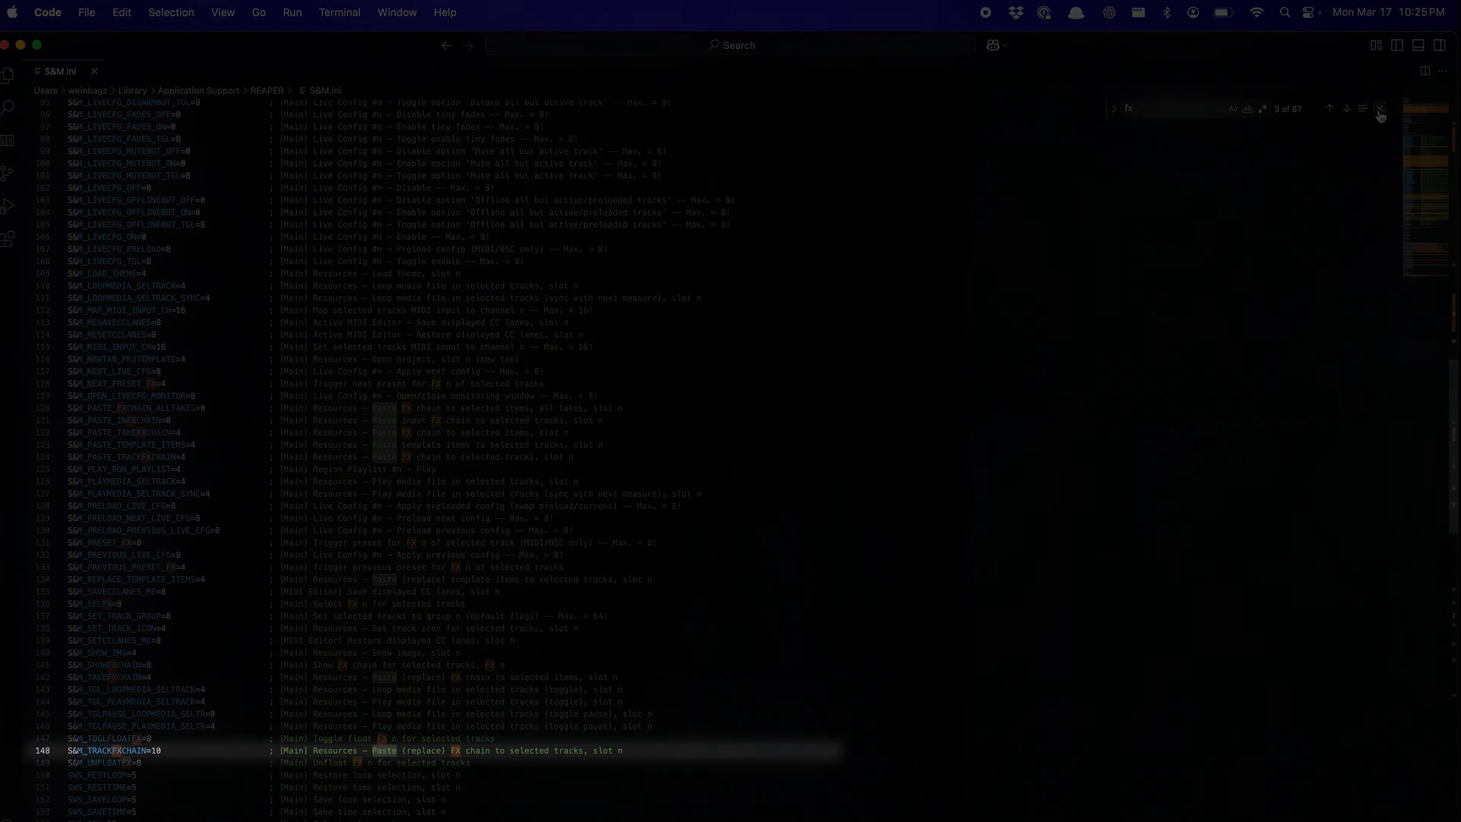
pyautogui.click(1379, 115)
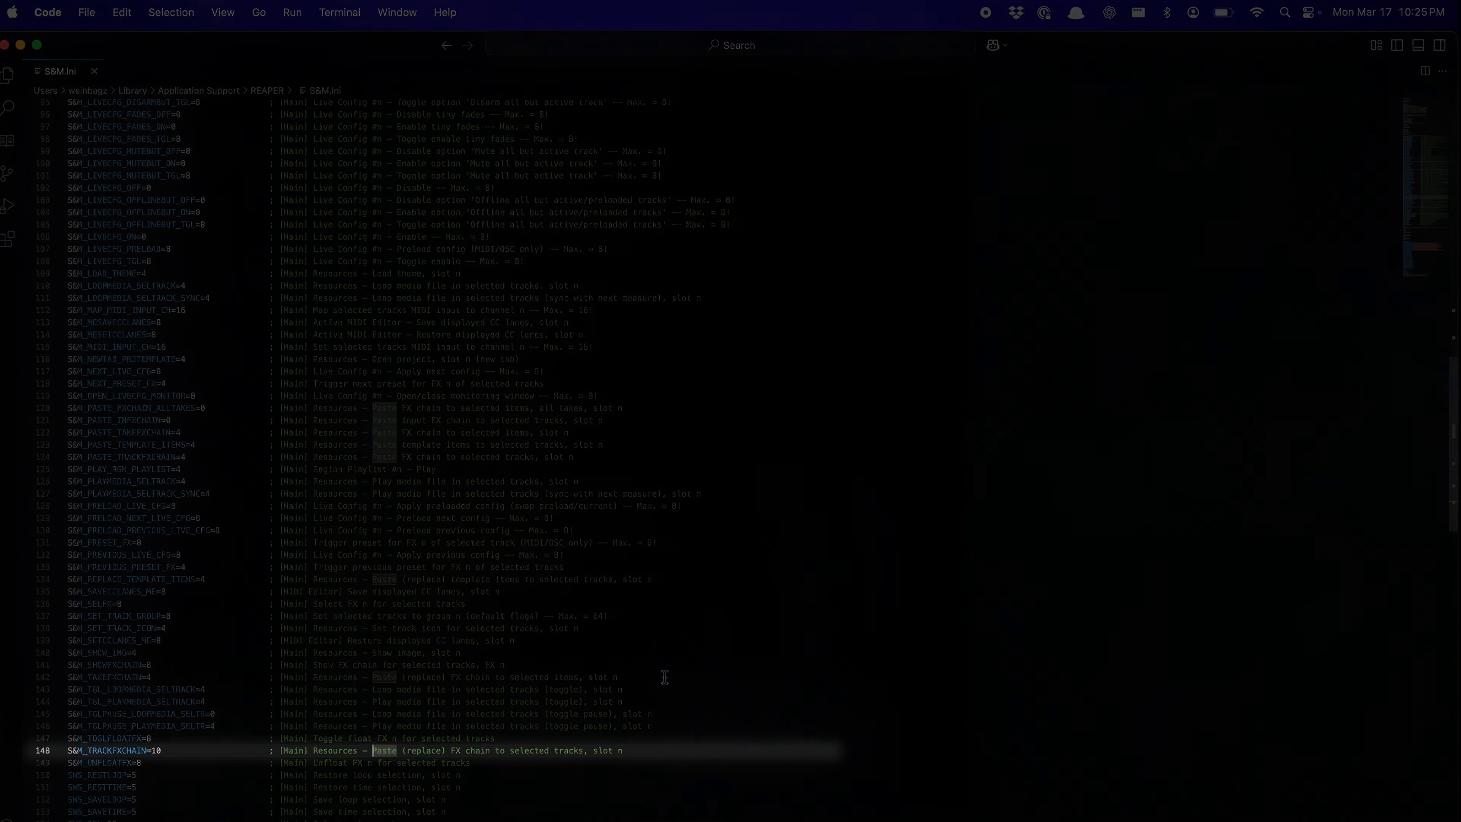
pyautogui.click(177, 750)
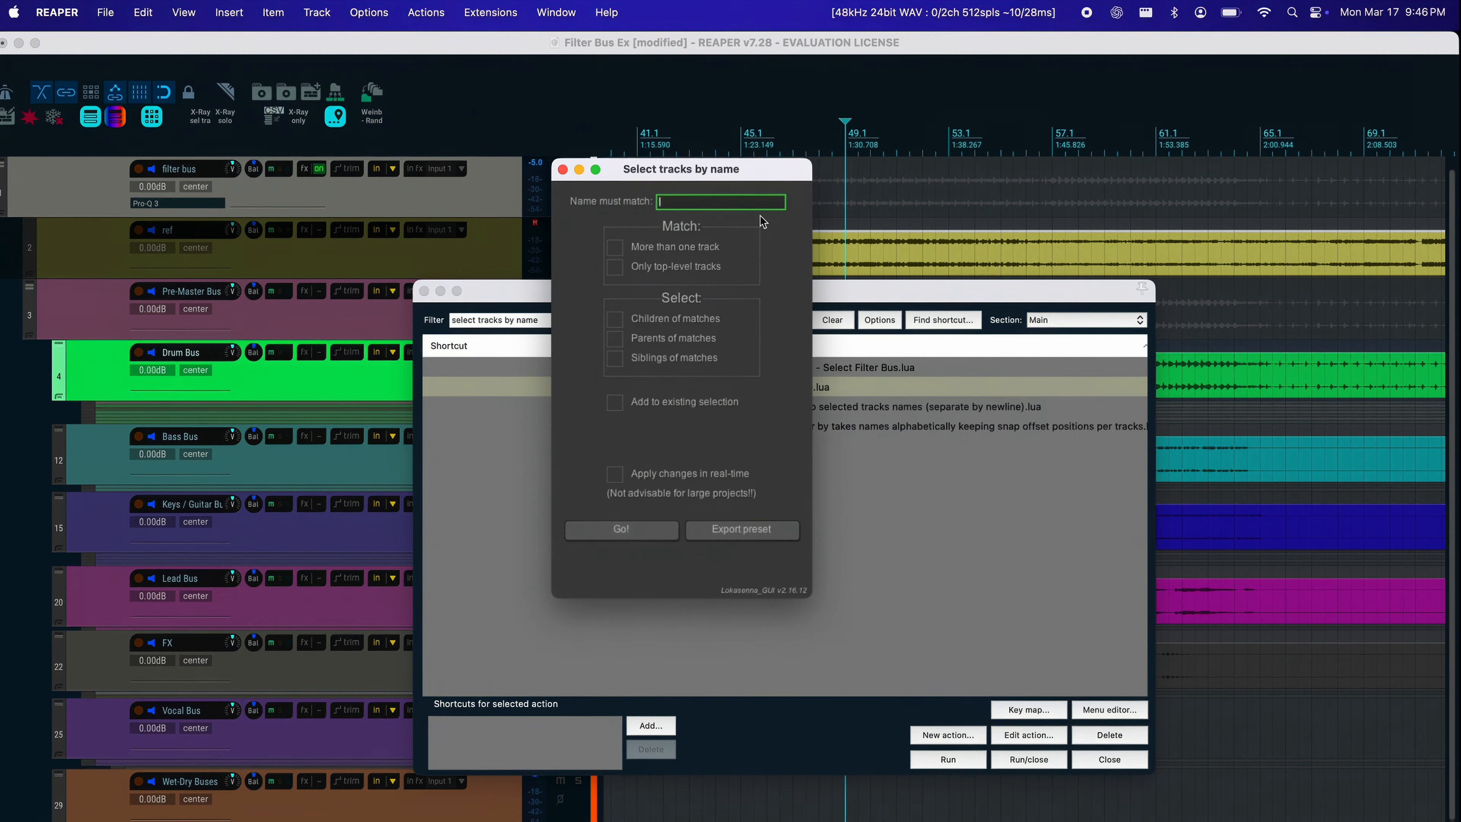
# Export a Select tracks by name preset matching "test" under the name "test_trackbyname", and delete the resulting script from the action list.
pyautogui.write('test')
pyautogui.click(751, 534)
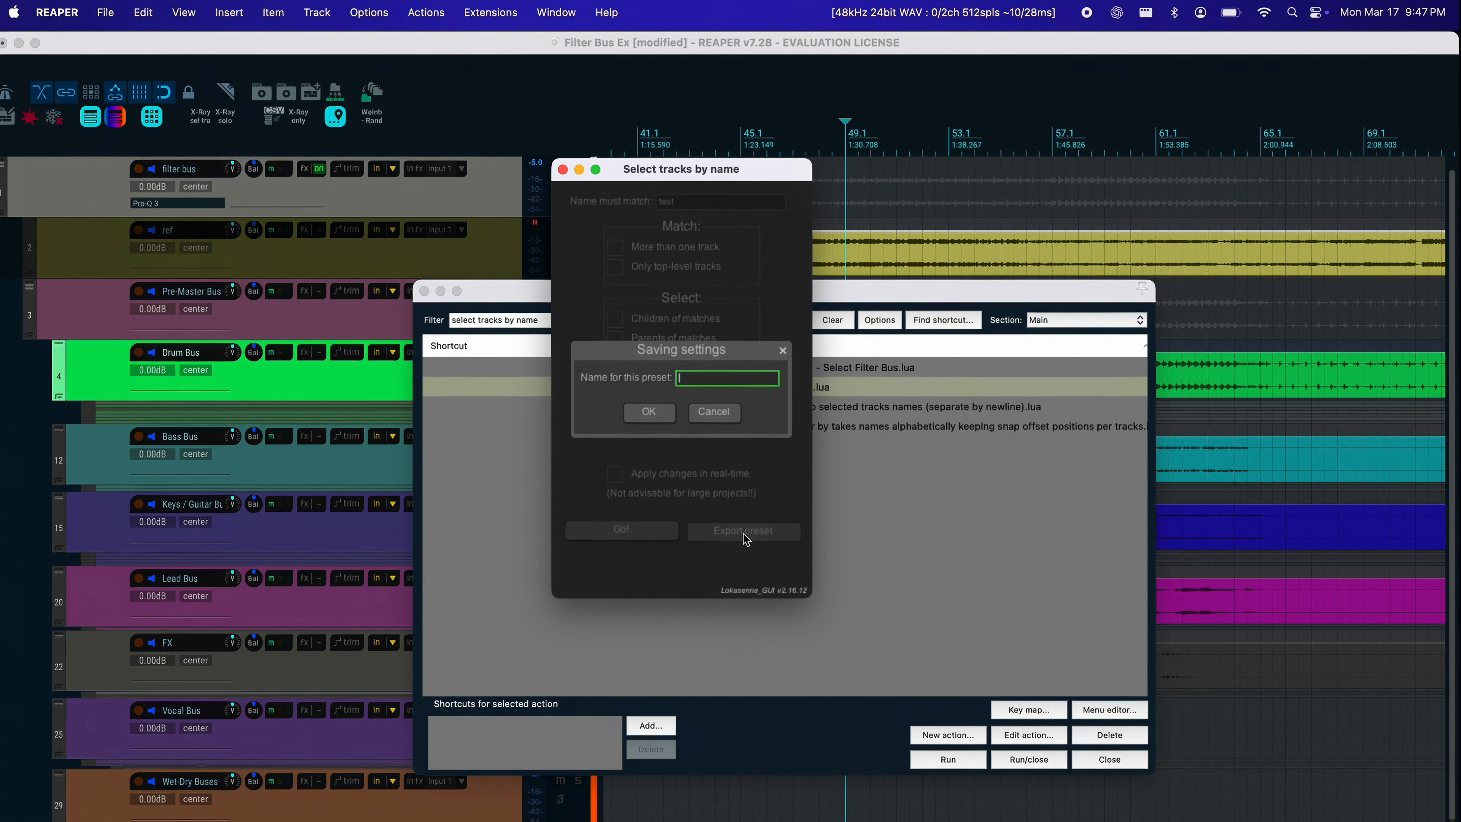
pyautogui.write('_trackbyname')
pyautogui.press('Return')
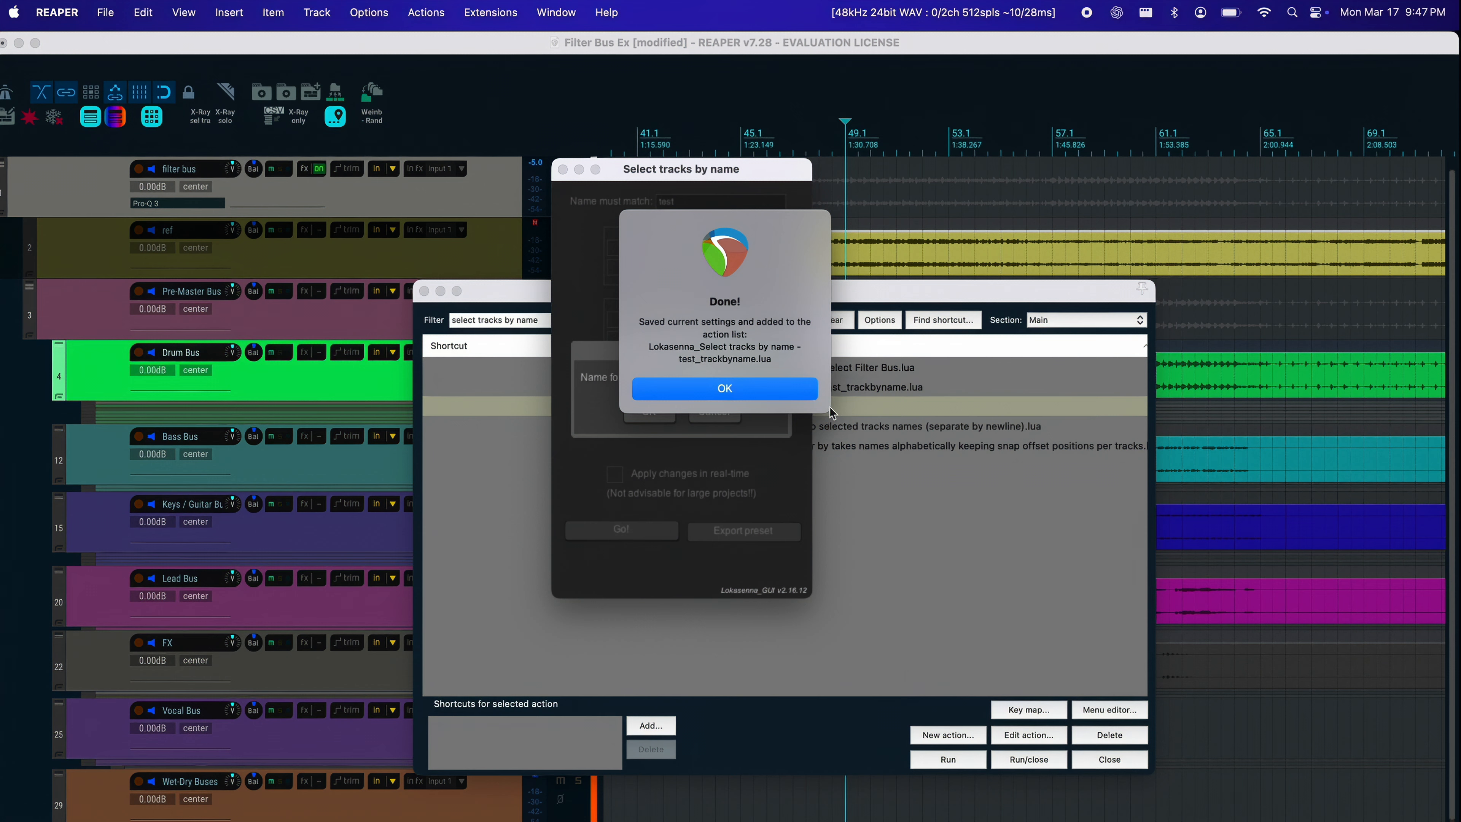
pyautogui.click(775, 389)
pyautogui.click(805, 390)
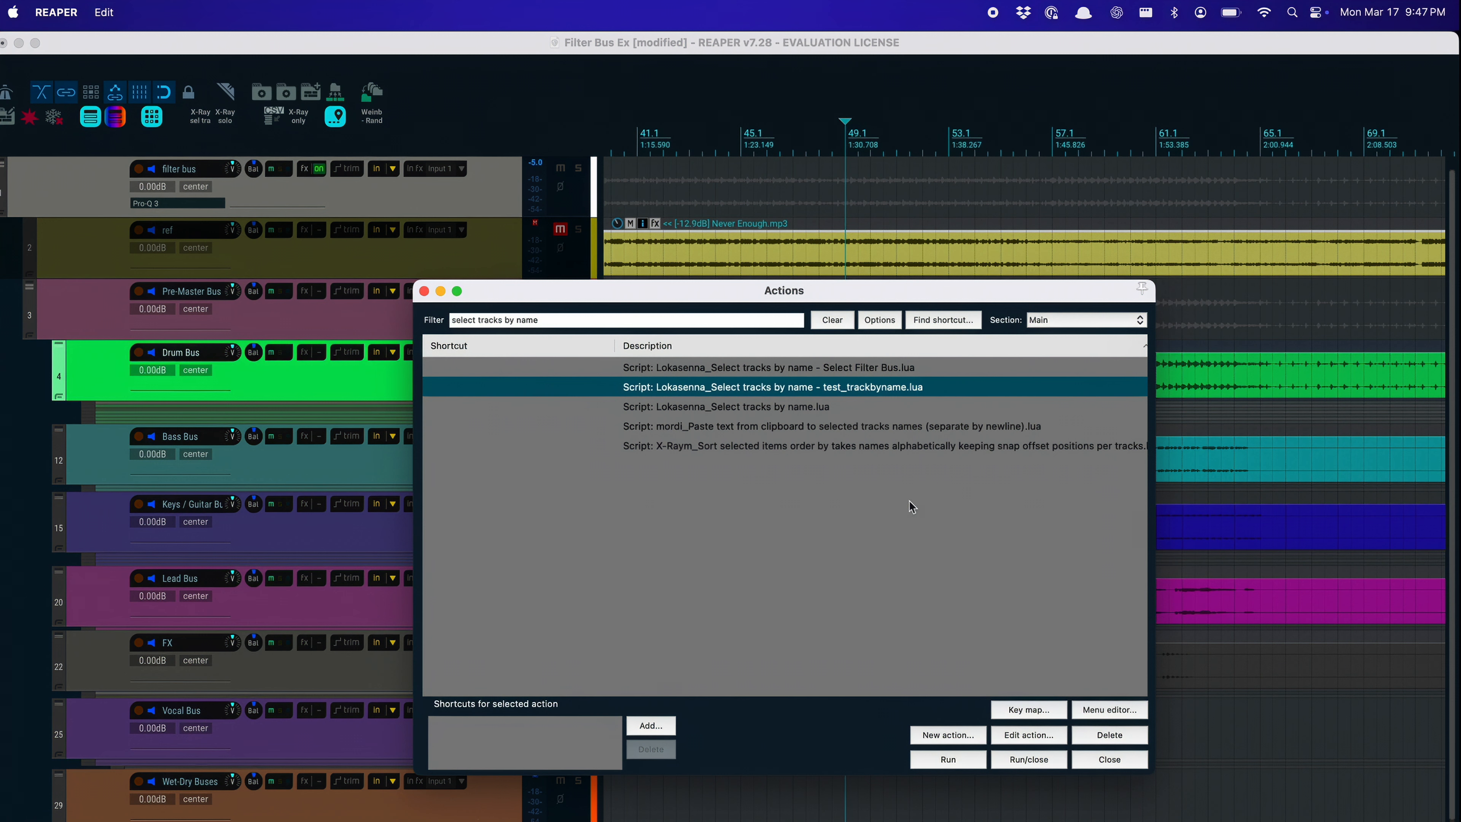
pyautogui.click(1119, 735)
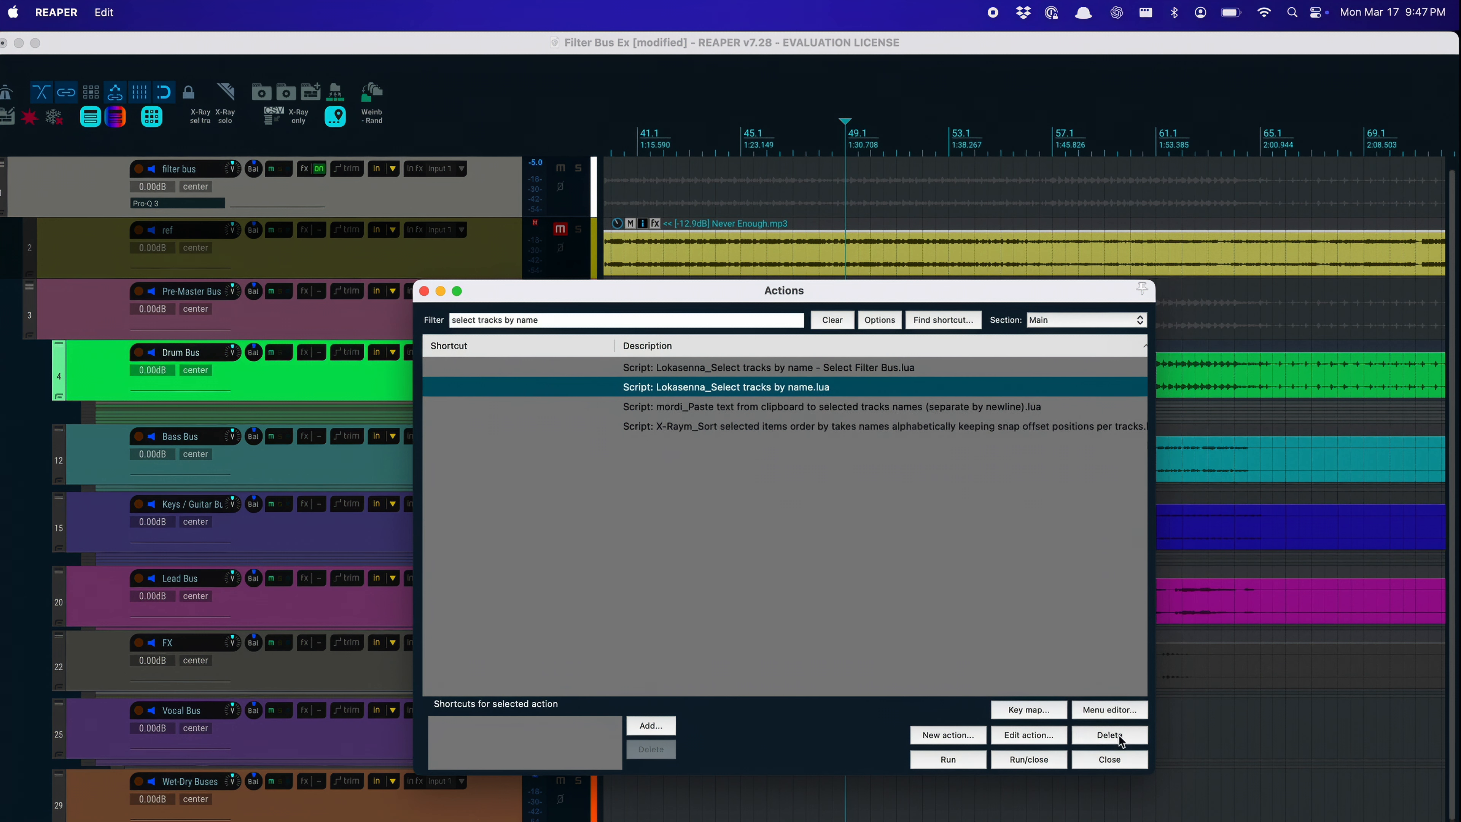
# Run the Select Filter Bus script, and open the custom action "Set Filter Bus - Sub" for editing.
pyautogui.click(781, 369)
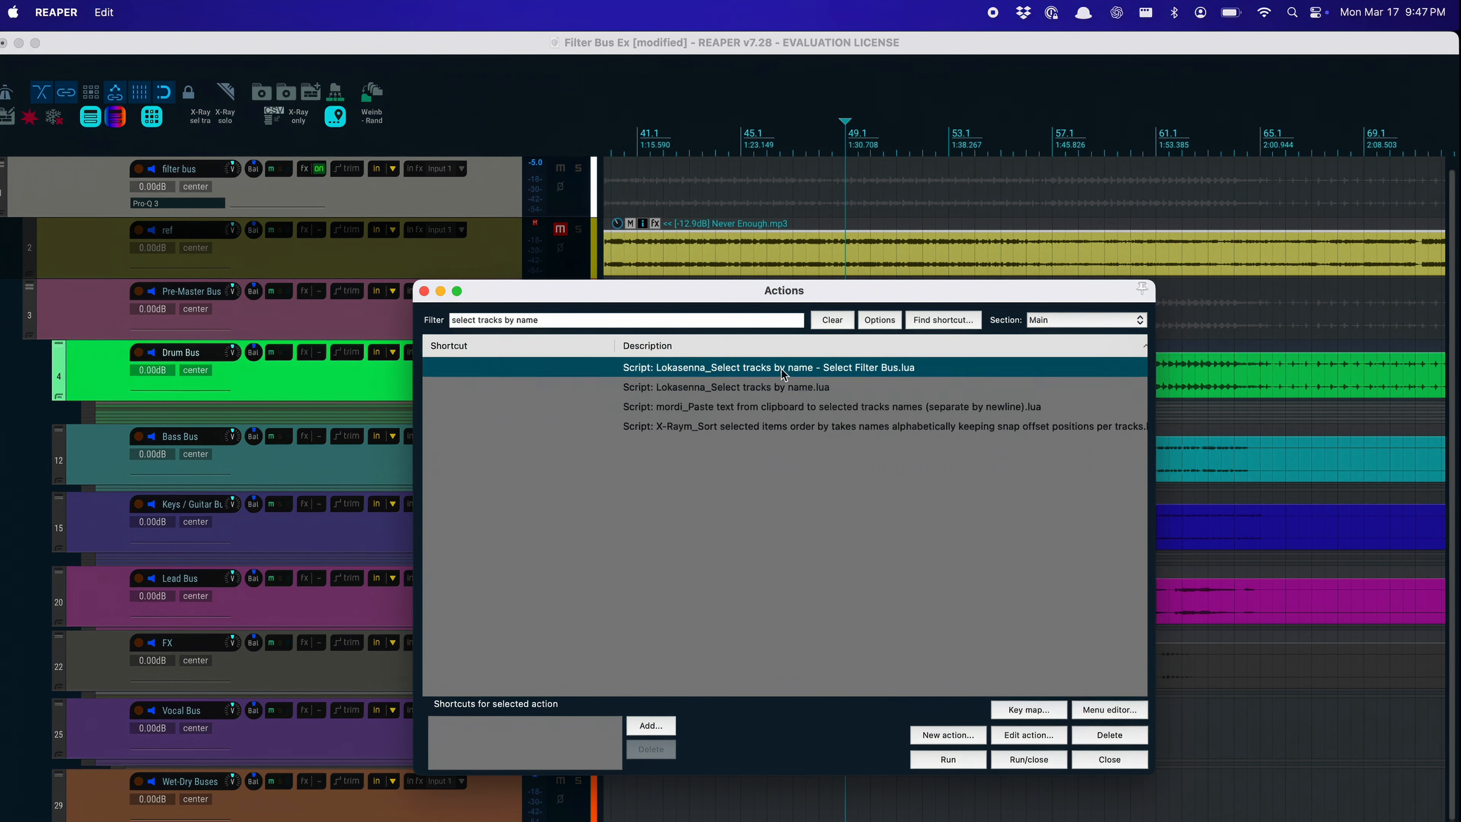
pyautogui.doubleClick(780, 368)
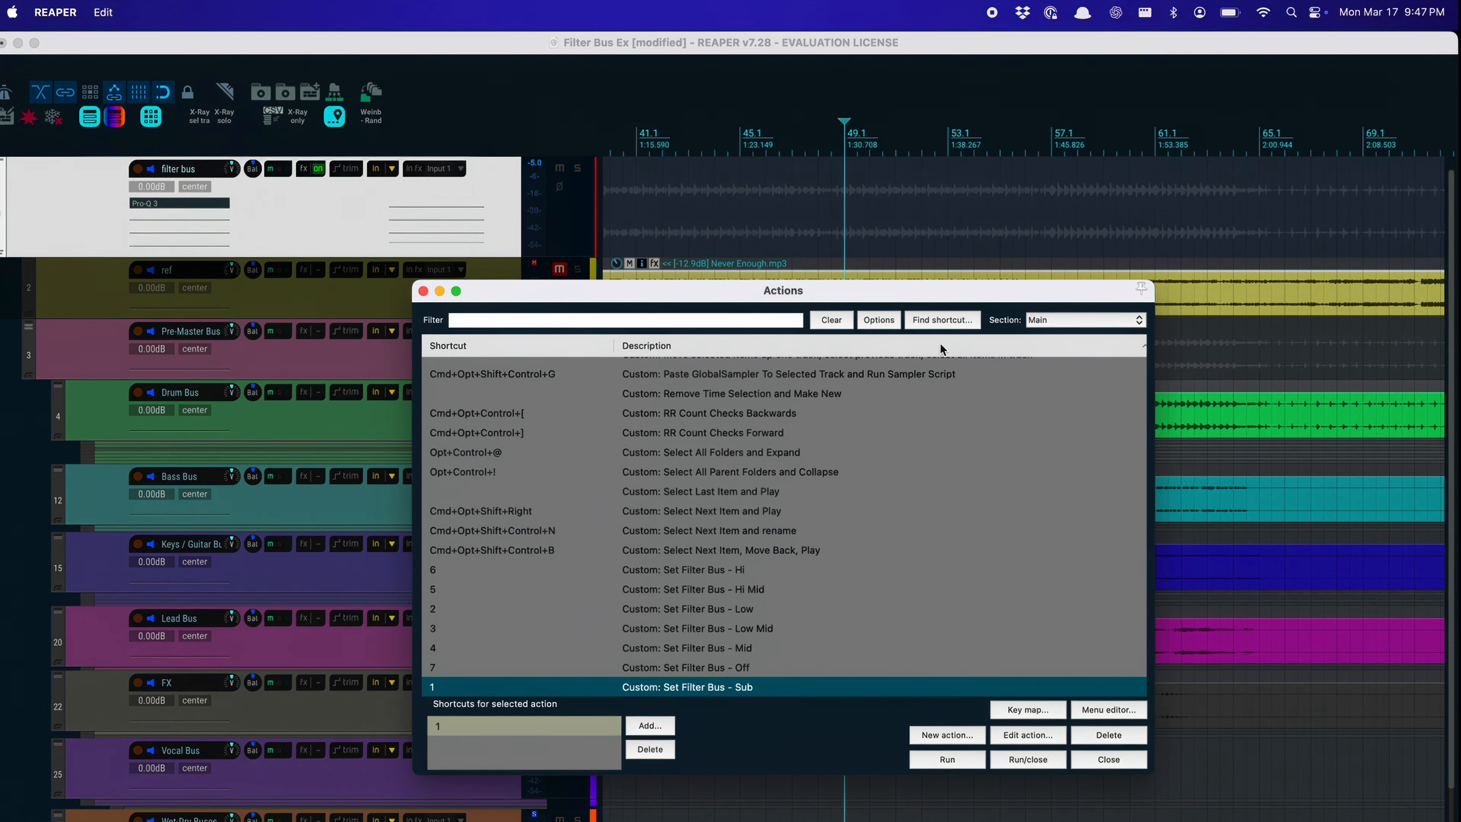
pyautogui.click(1028, 735)
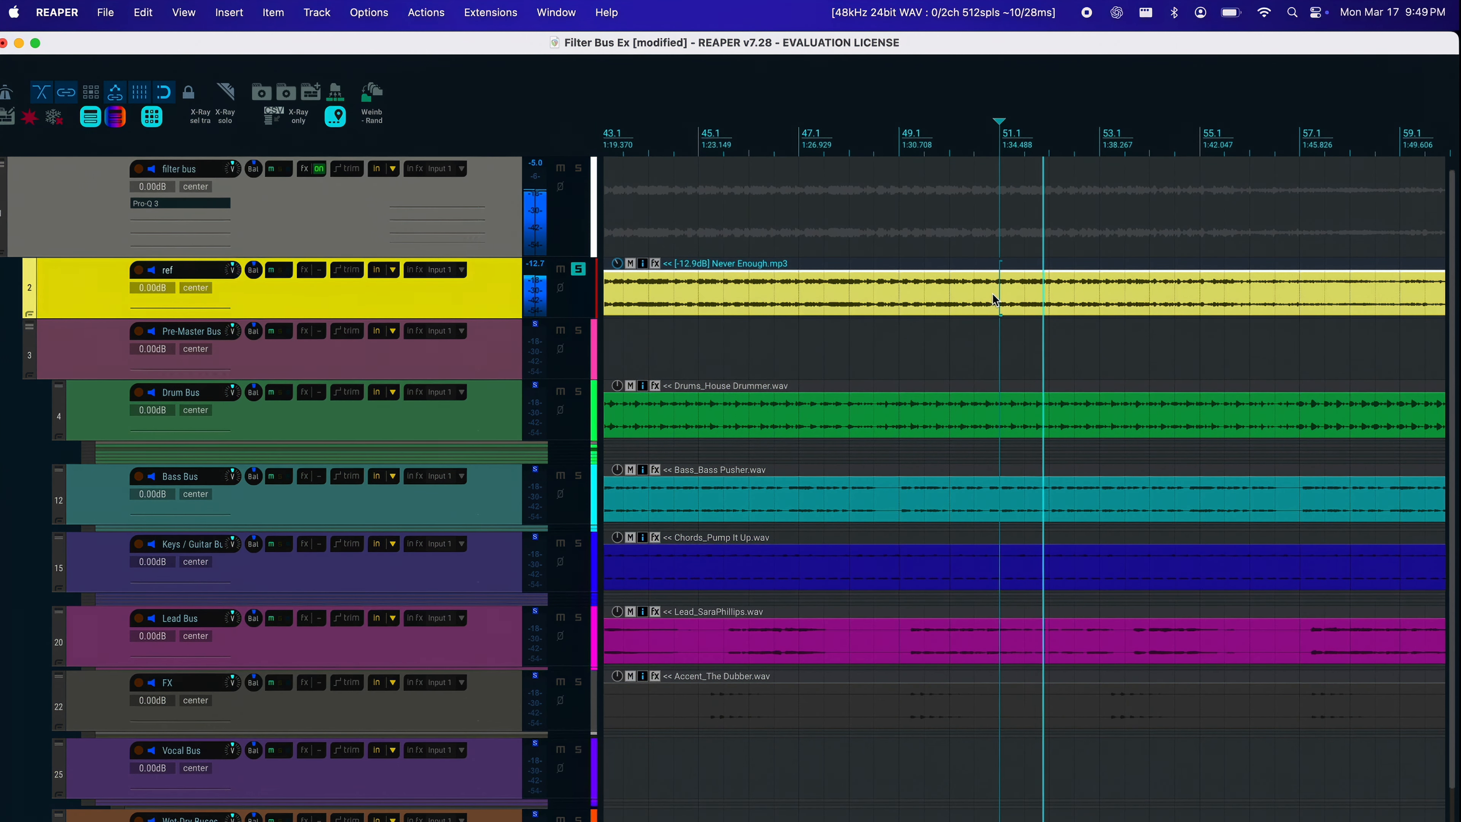
# Play the project around measure 51 and repeatedly toggle between the ref track and the mix to compare them.
pyautogui.press('space')
pyautogui.press('r')
pyautogui.press('space')
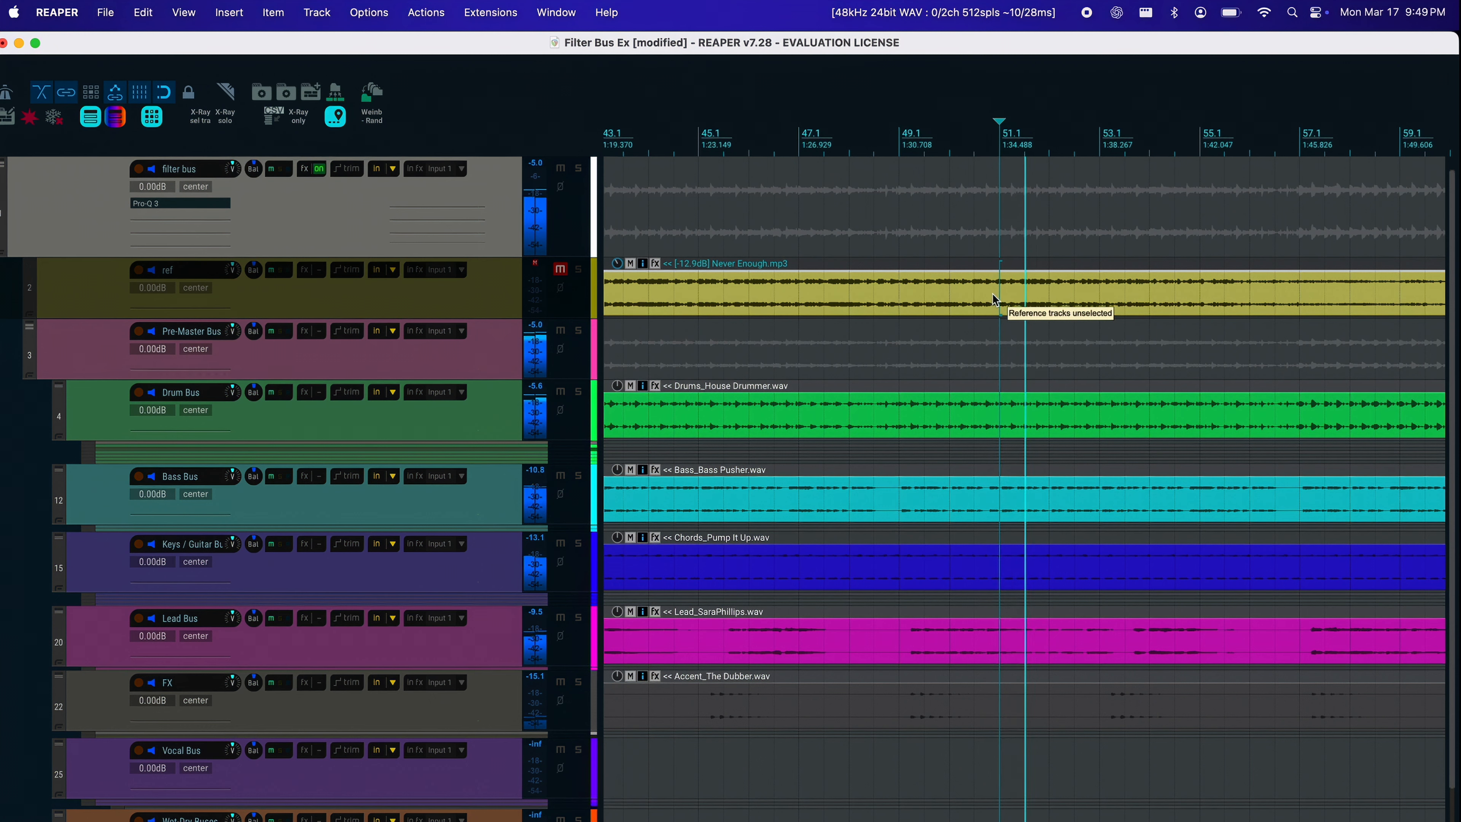
pyautogui.press('r')
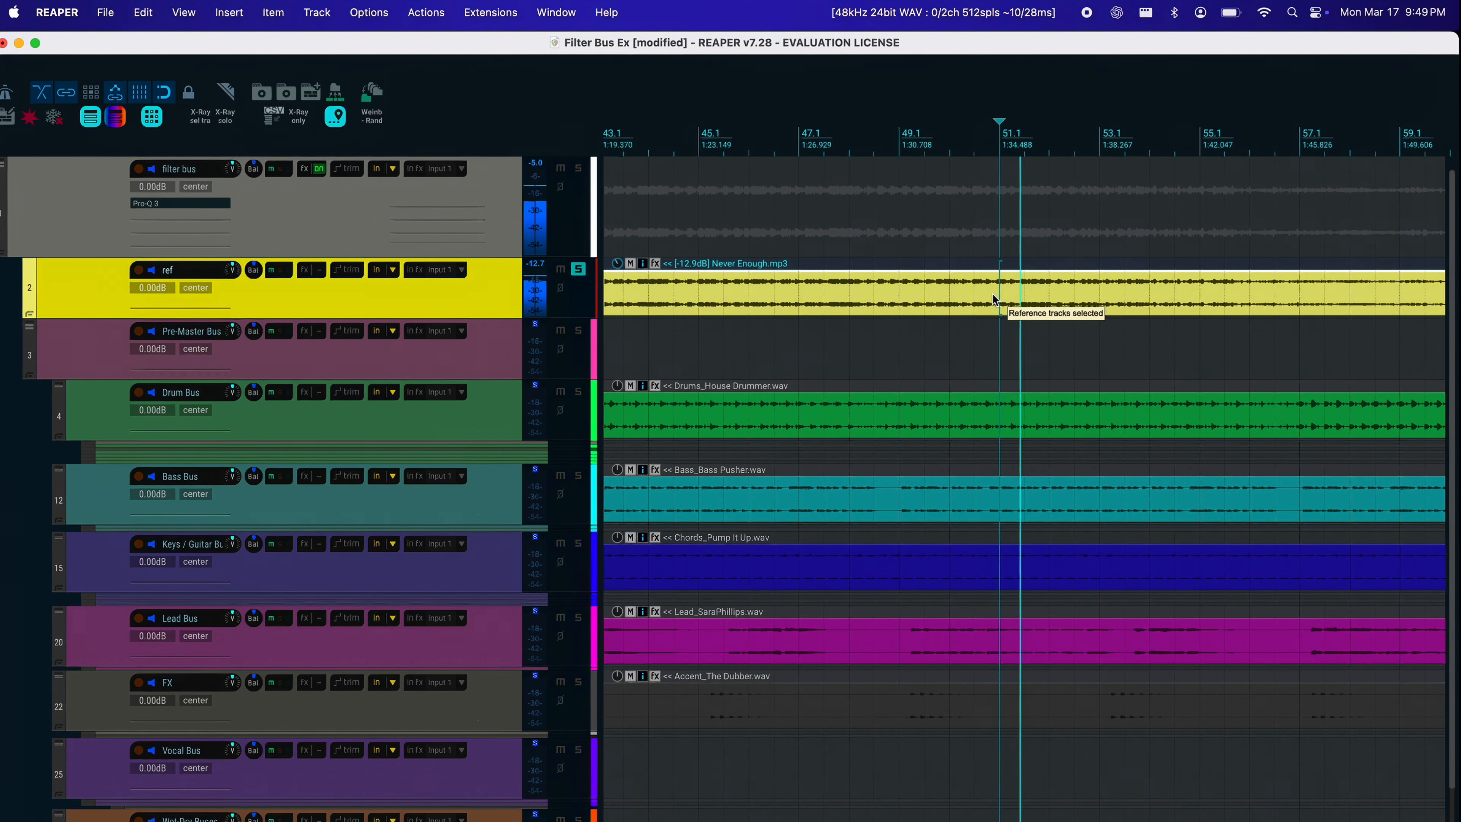
pyautogui.press('r')
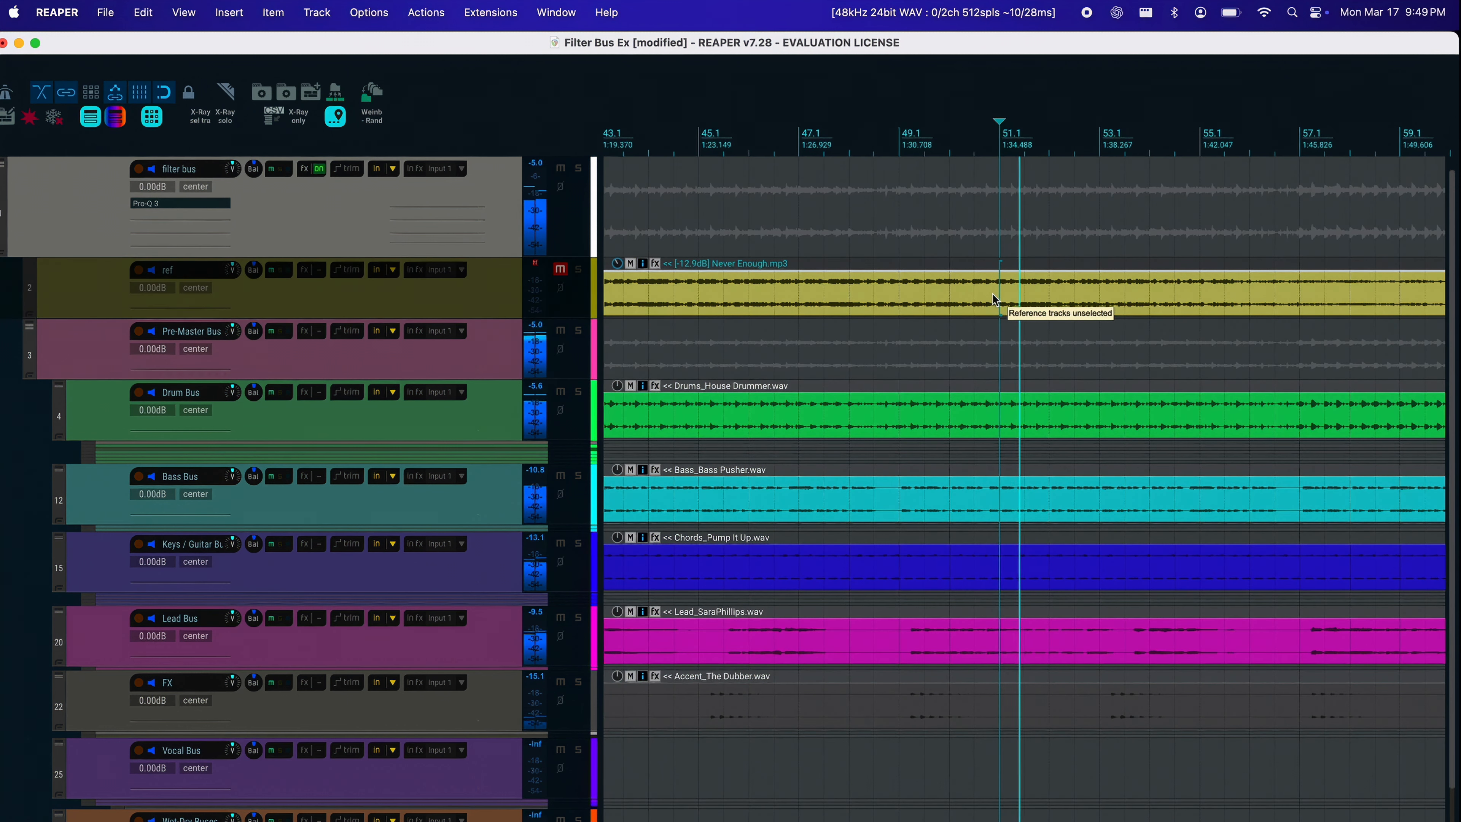
pyautogui.press('r')
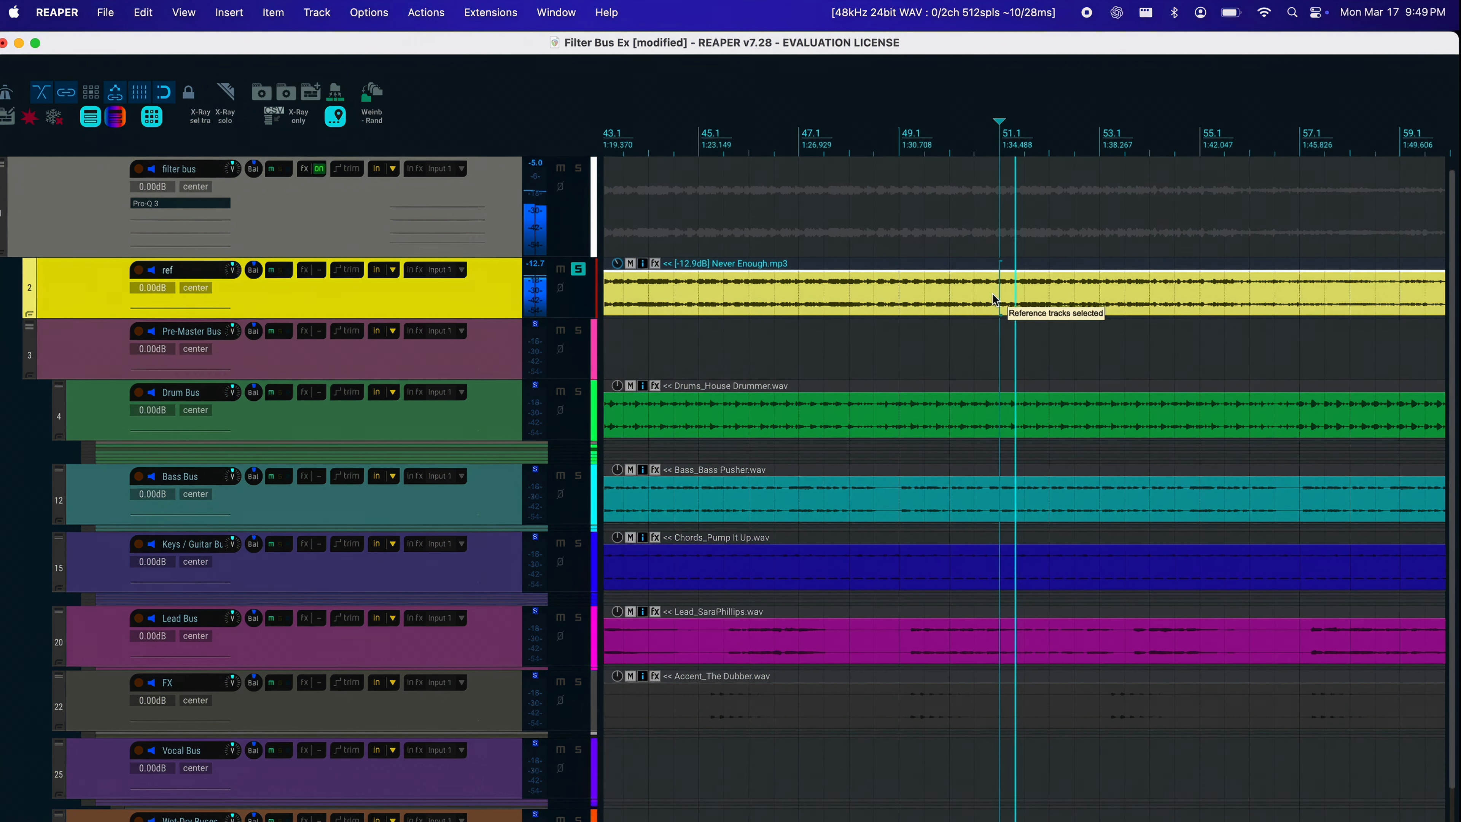
pyautogui.press('r')
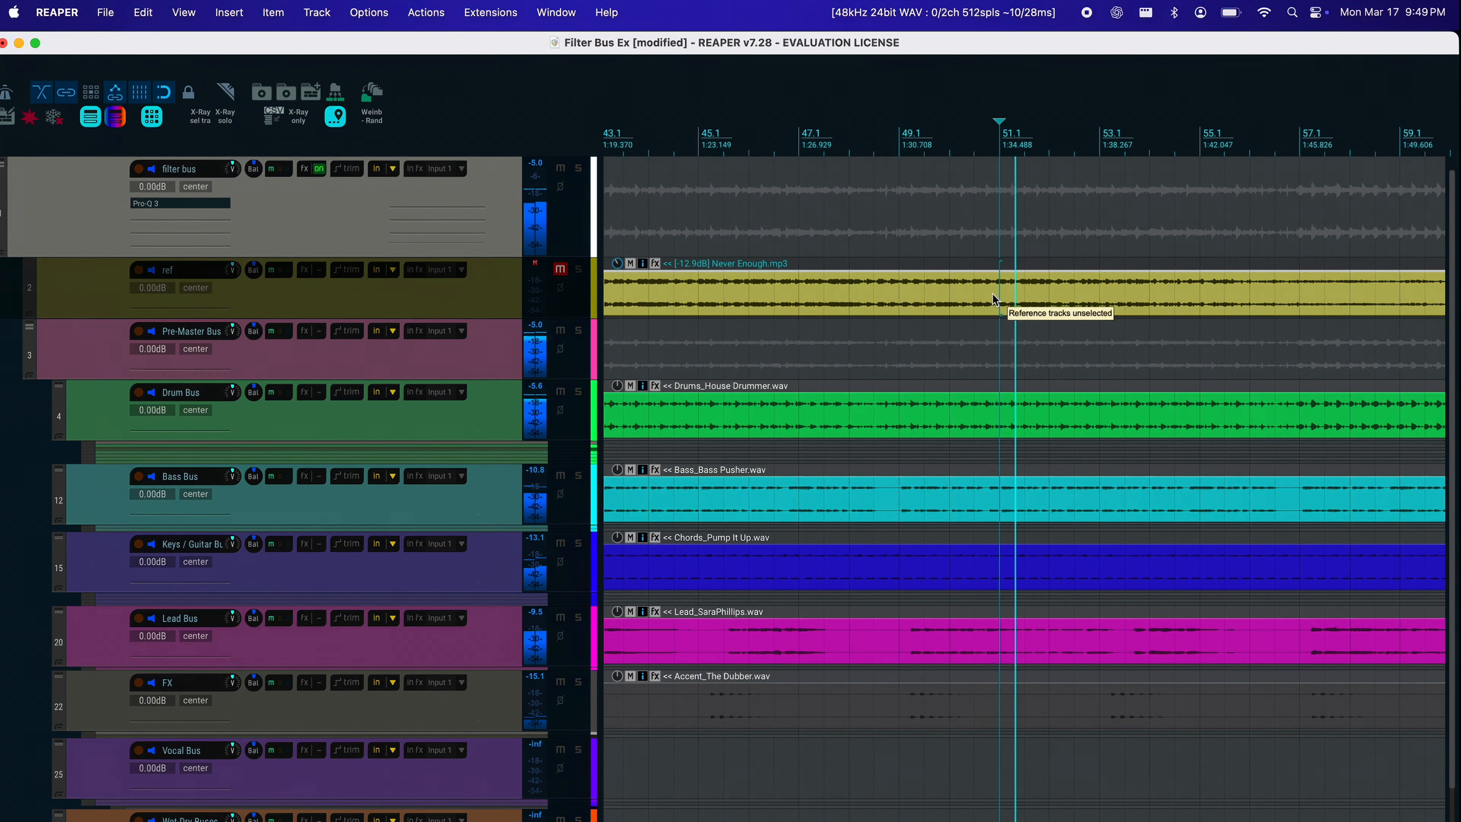
pyautogui.press('space')
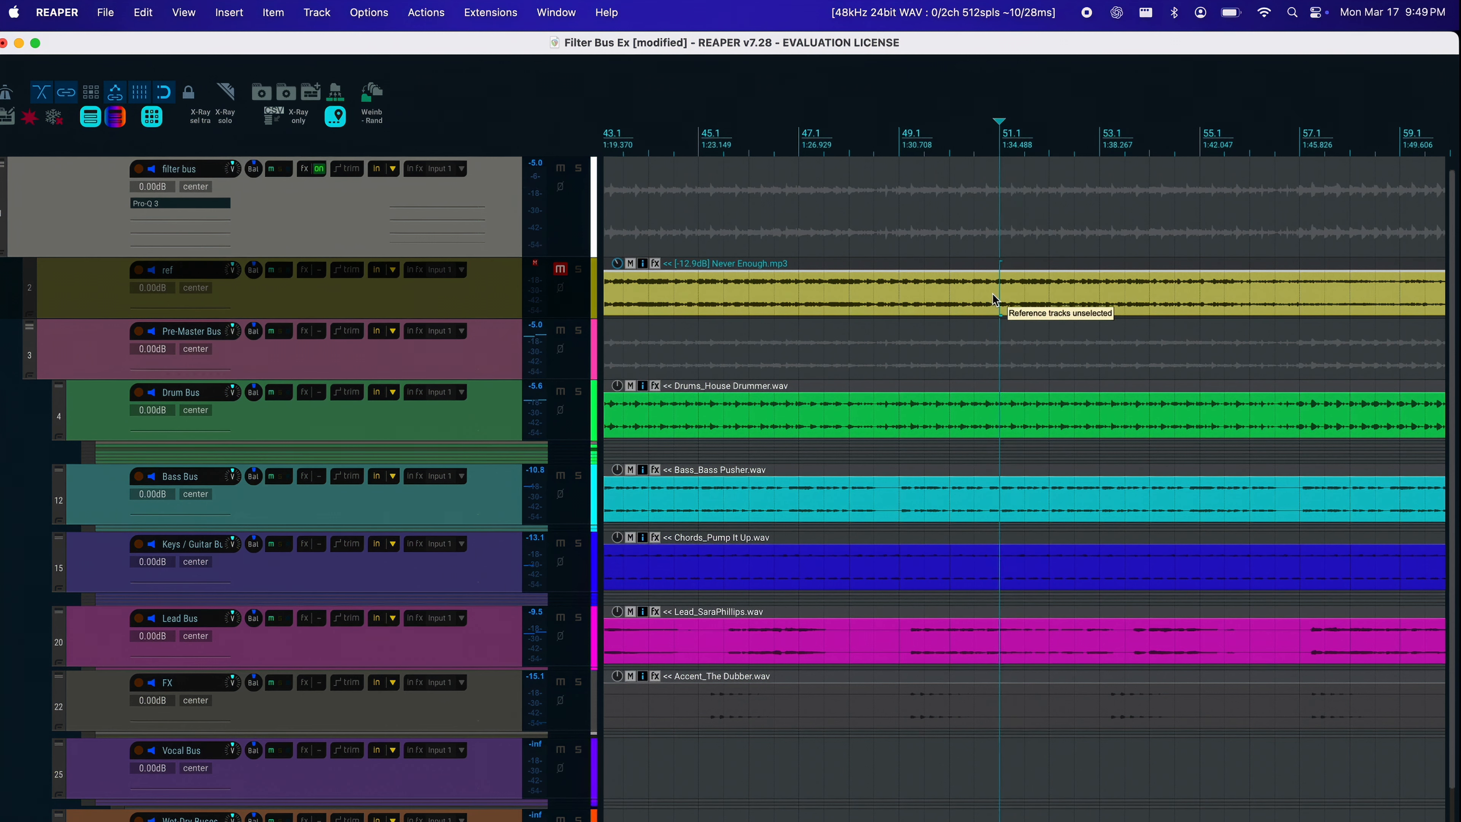
pyautogui.press('space')
pyautogui.press('r')
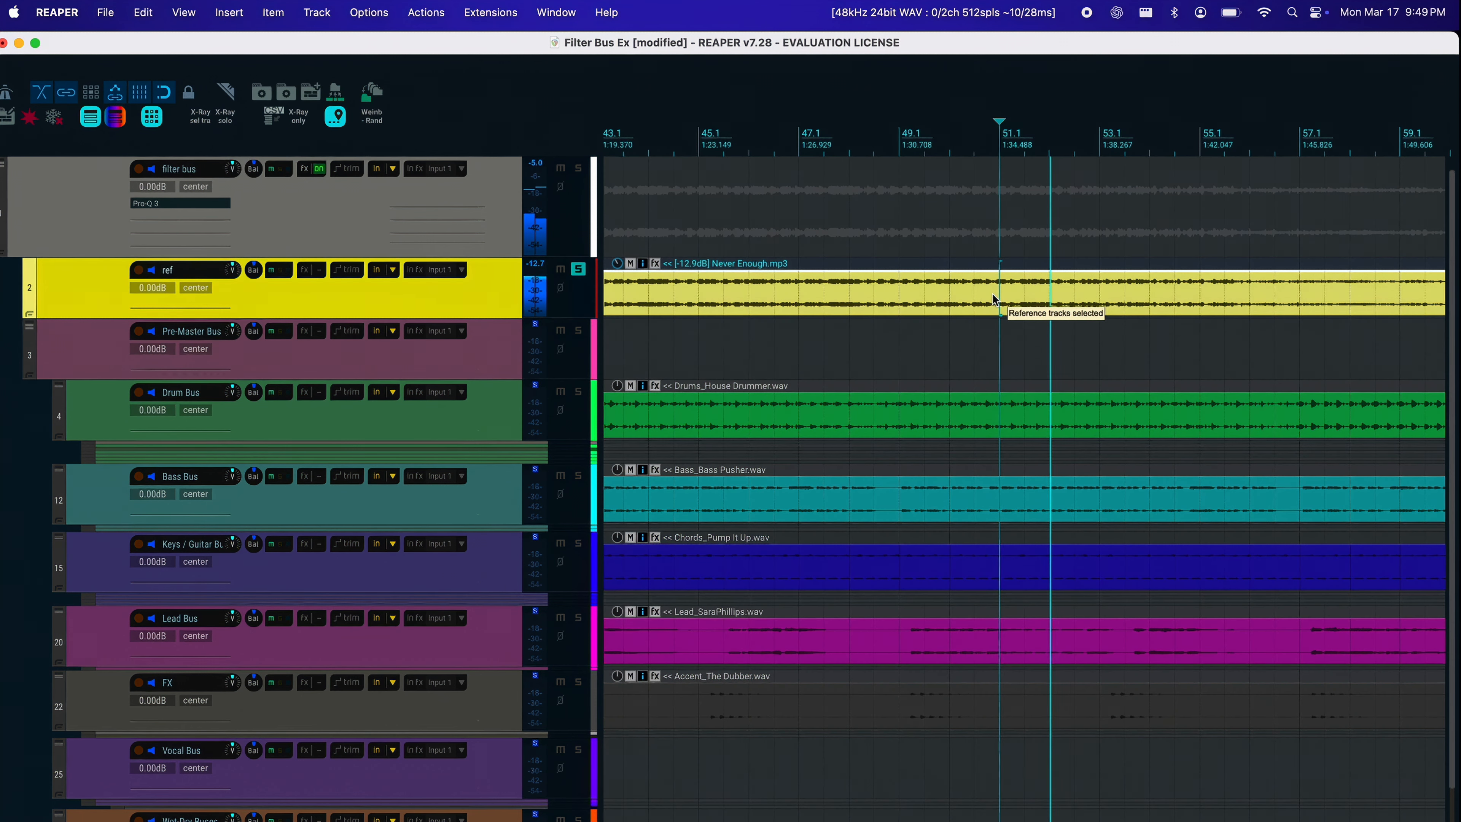
pyautogui.press('r')
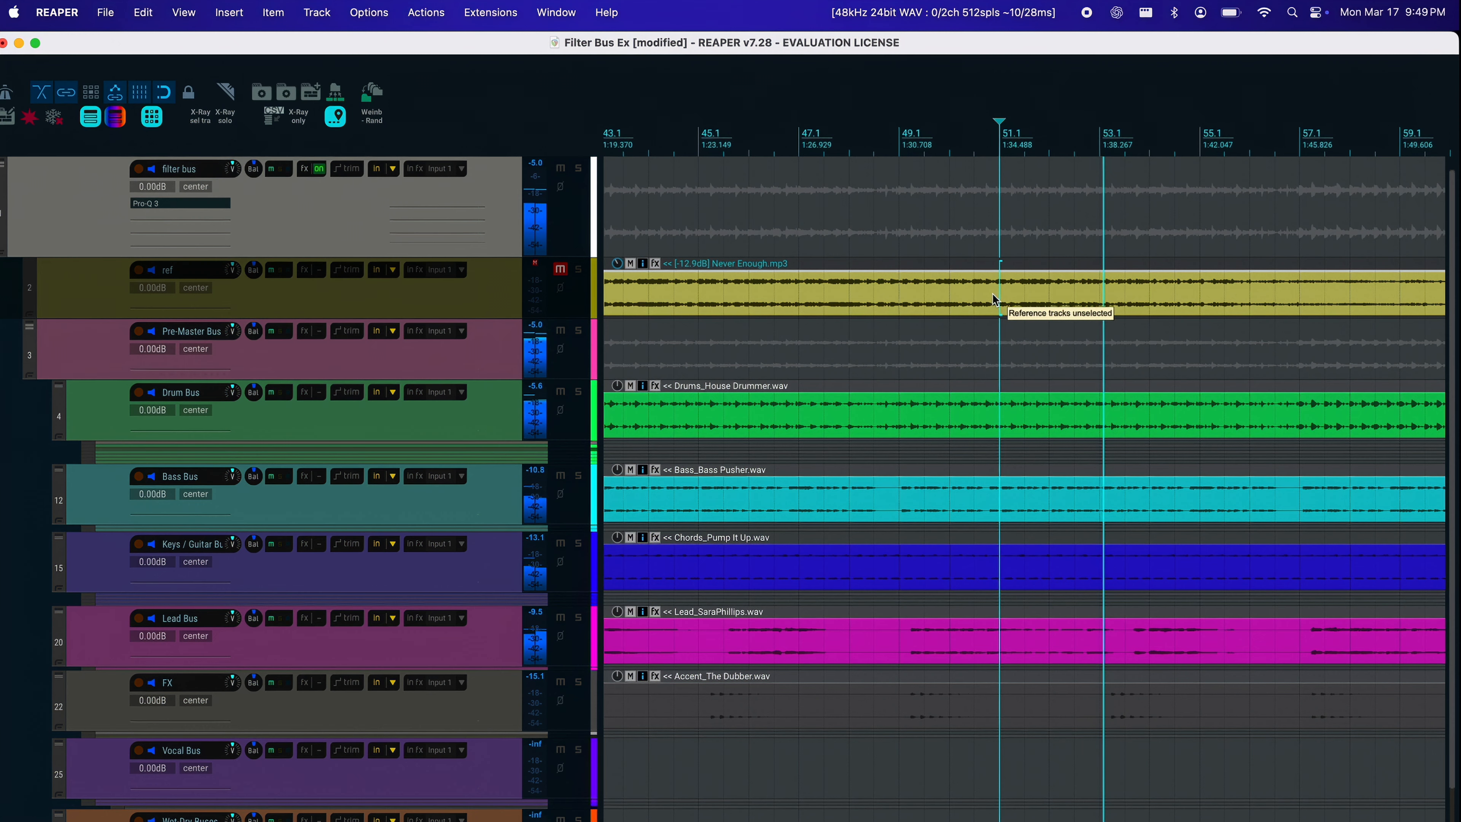